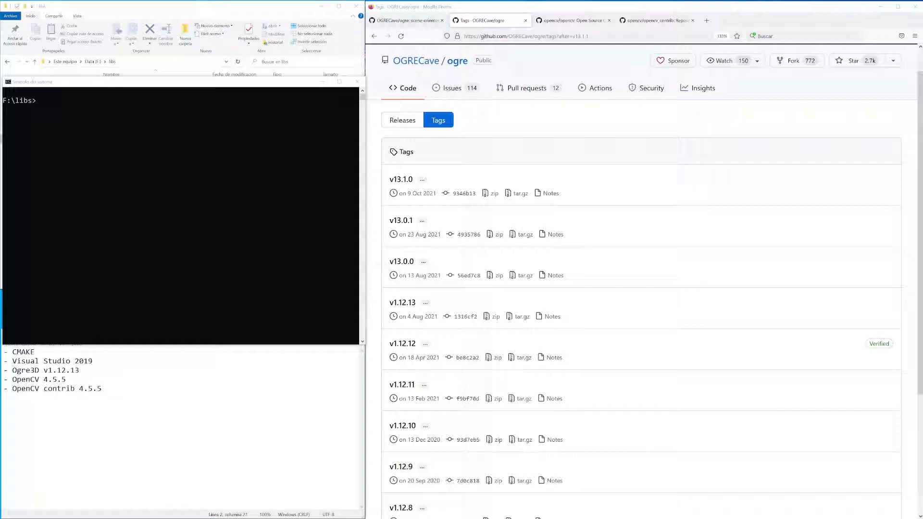
Bring the requirements notes to the front and review the CMAKE and Visual Studio 2019 entries.
key(alt+Tab)
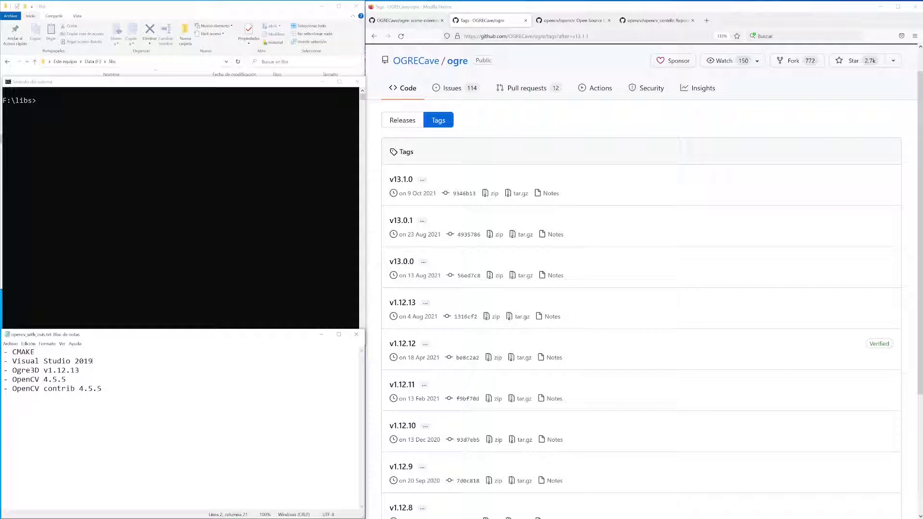
drag(36, 352, 12, 352)
click(93, 361)
Download the zip archive of tag v1.12.13 from the OGRECave/ogre repository and save it in F:\libs as ogre-1.12.13.zip.
click(419, 22)
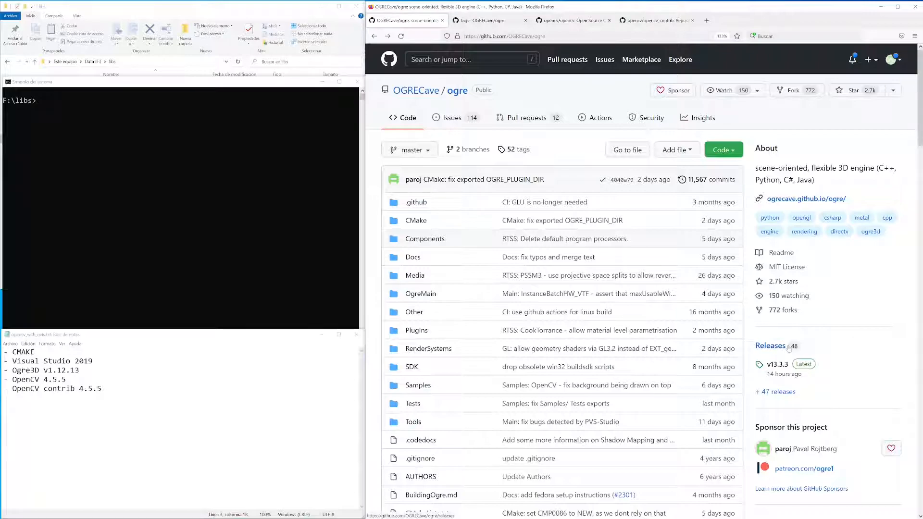
click(771, 350)
click(461, 153)
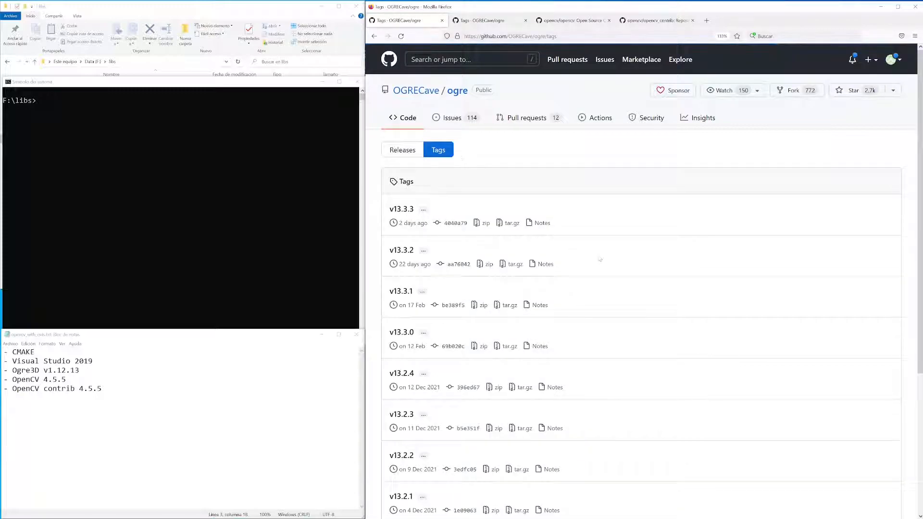
scroll(600, 258, down, 5)
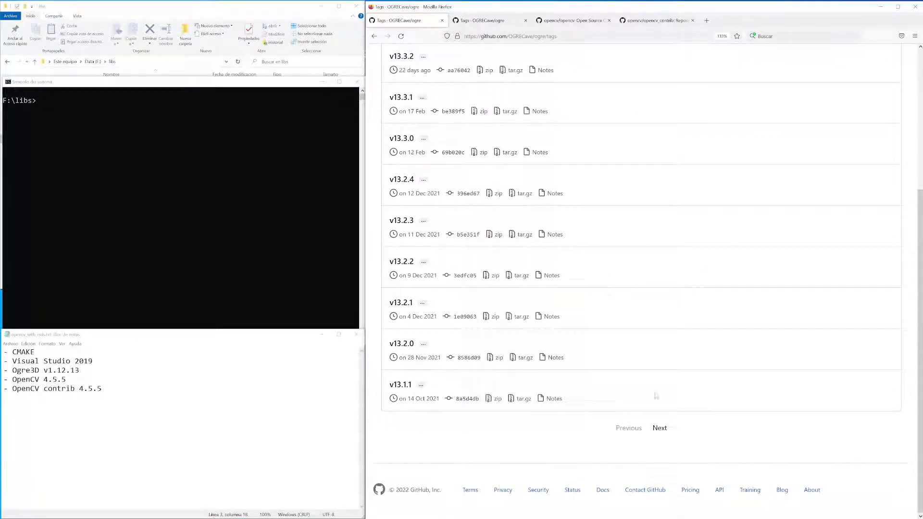
click(667, 426)
scroll(654, 352, down, 2)
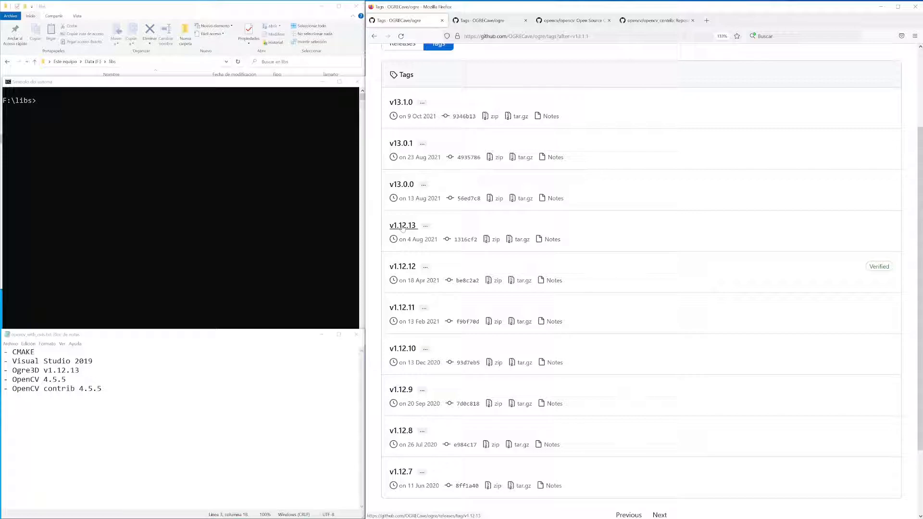
click(494, 243)
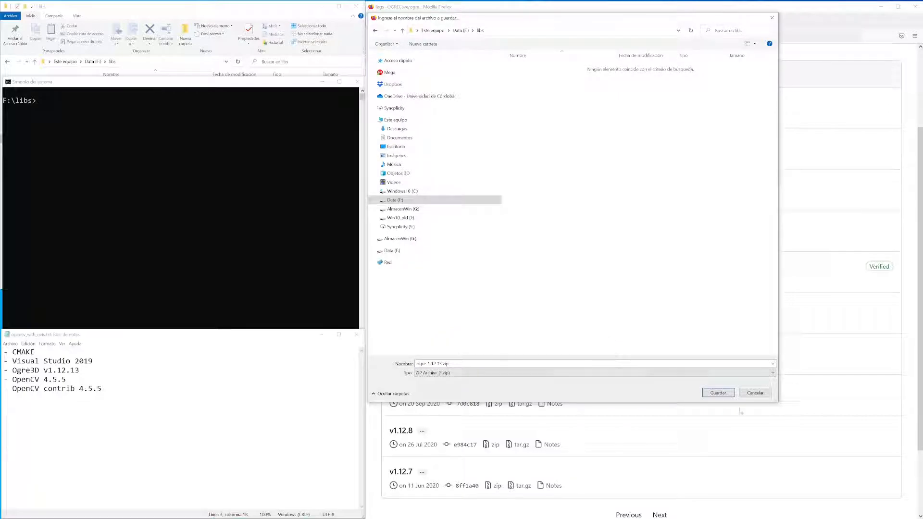
click(718, 393)
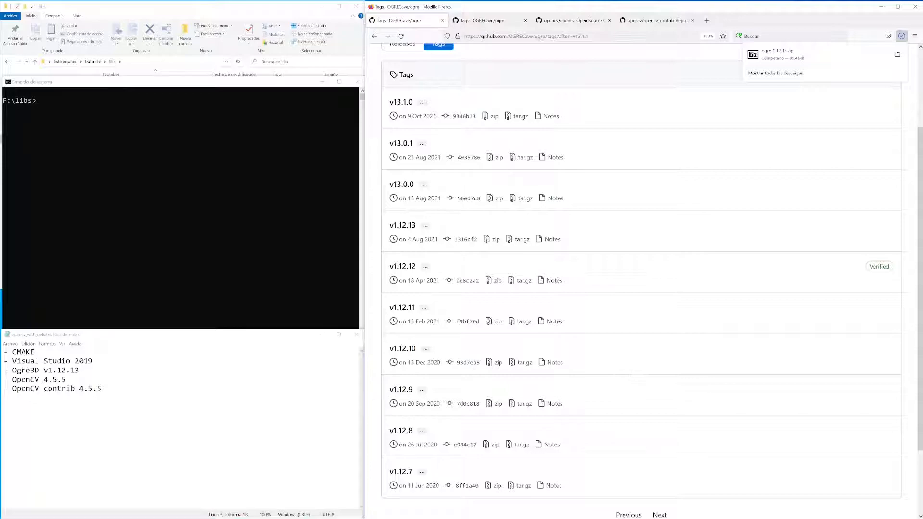
Extract ogre-1.12.13.zip in the libs folder and open the extracted ogre-1.12.13 folder.
click(216, 7)
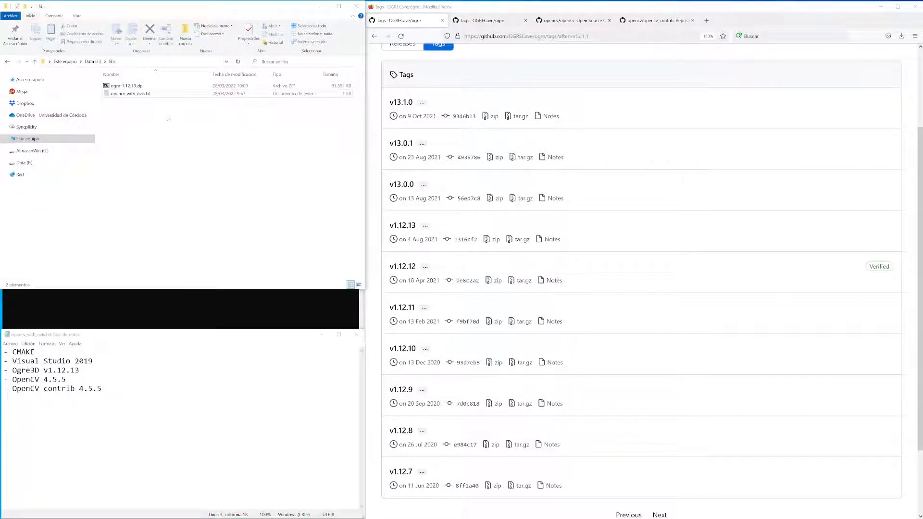
click(130, 87)
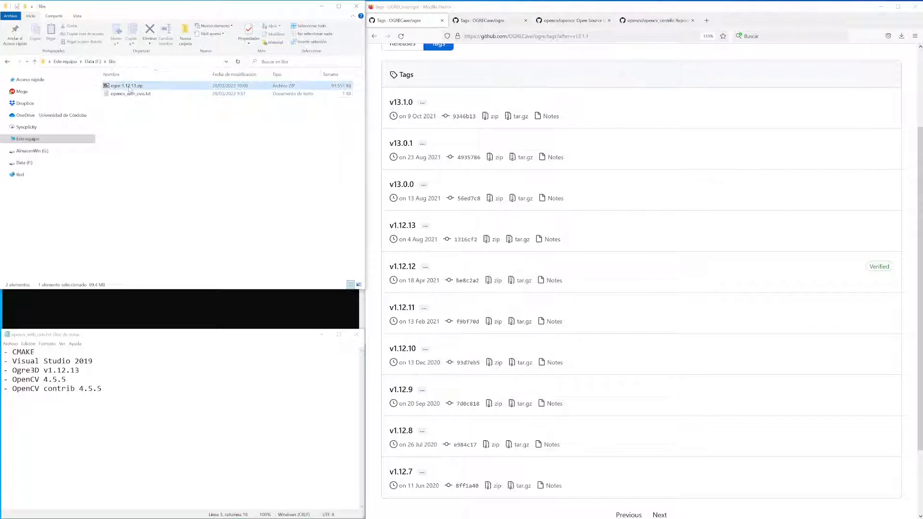
right_click(130, 87)
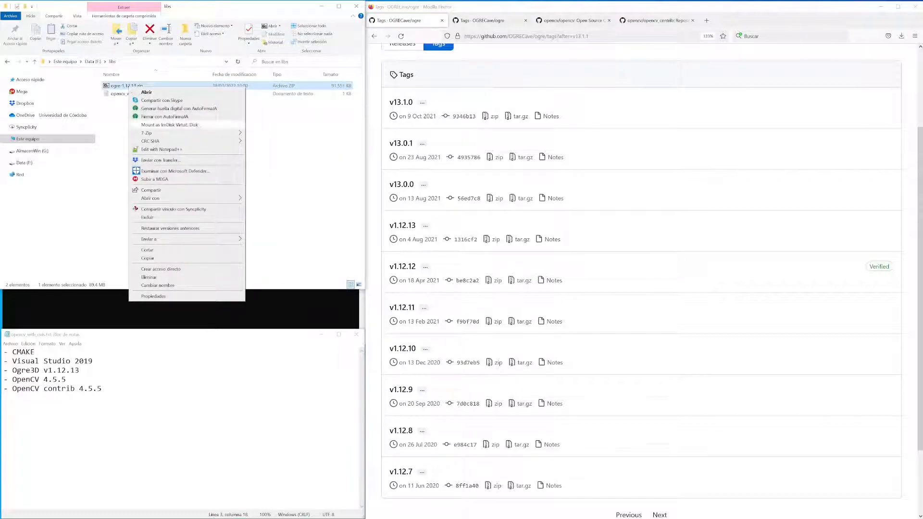
mouse_move(221, 133)
click(283, 161)
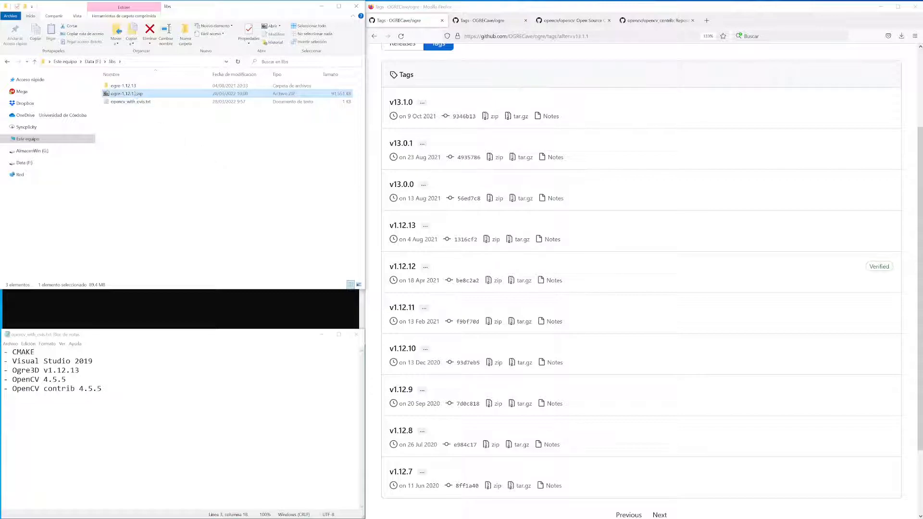
double_click(132, 87)
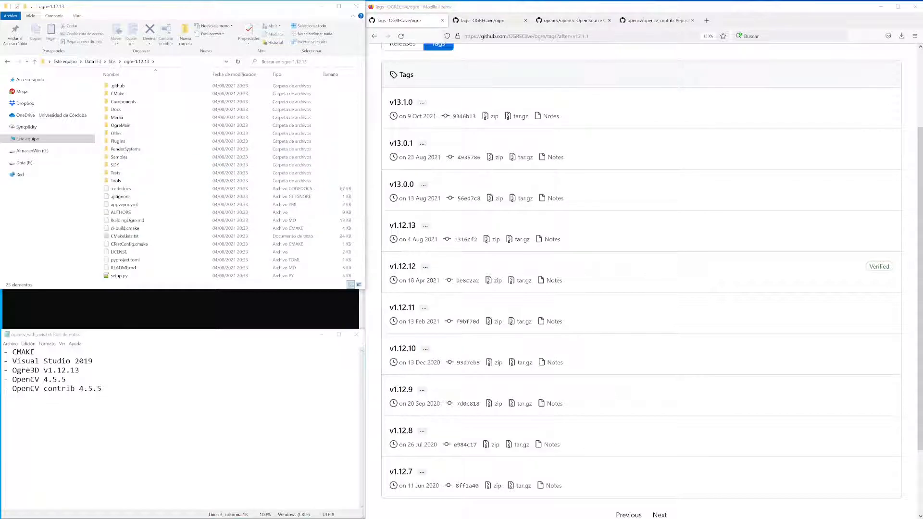
Launch the CMake GUI and move its window clear of the file list.
key(super)
text(cmake)
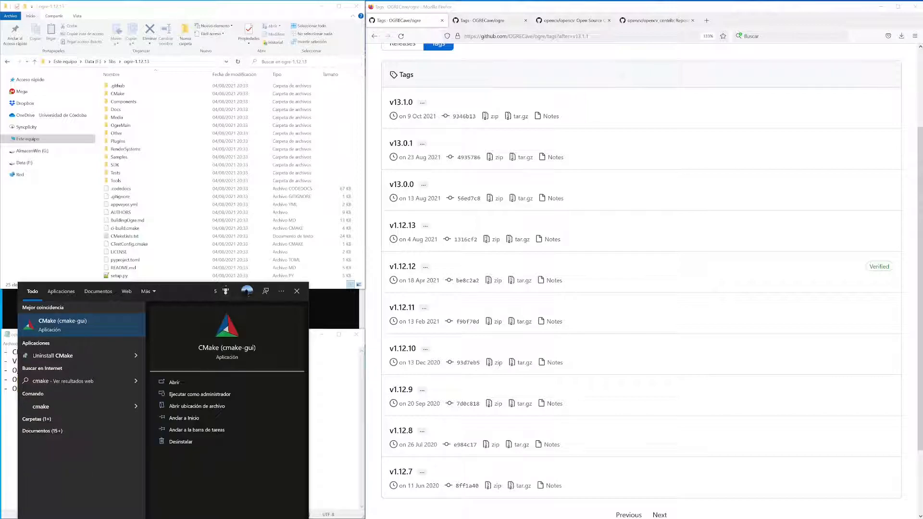
click(74, 327)
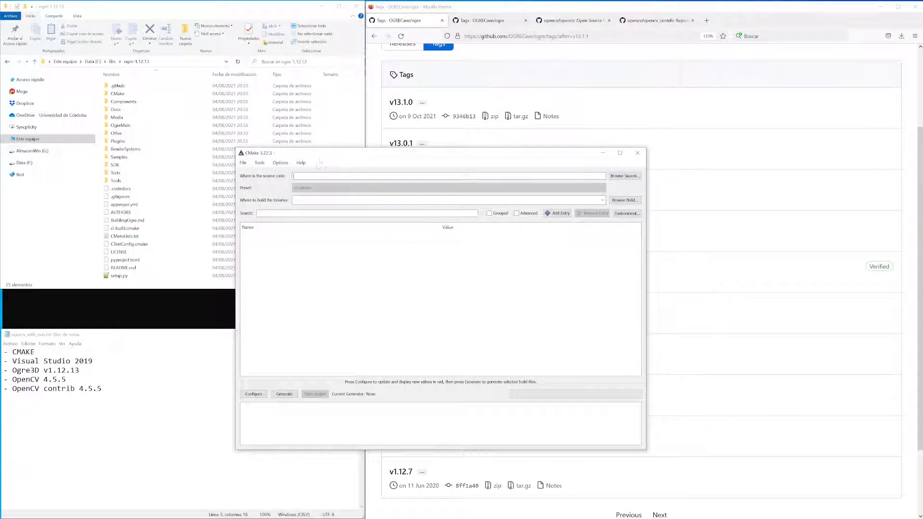
drag(324, 158, 295, 166)
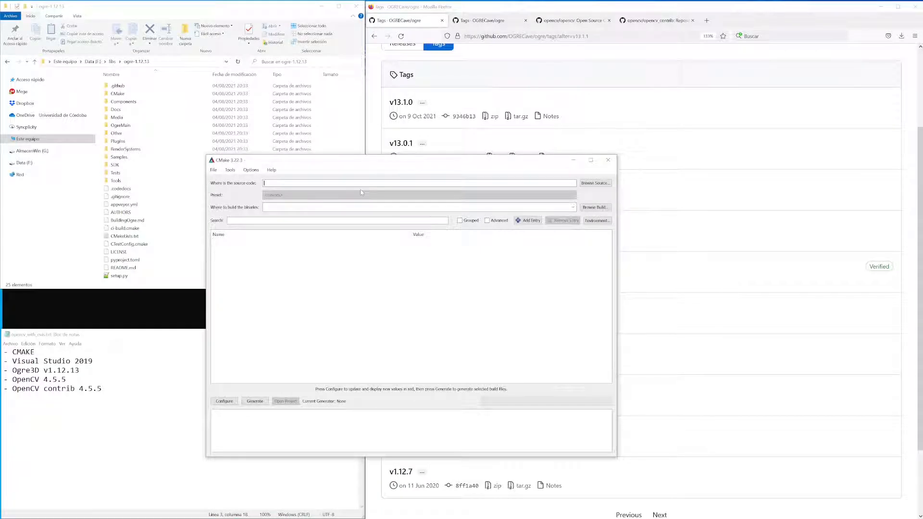
Set CMake's source code location to F:/libs/ogre-1.12.13, copying the path from the file explorer.
click(182, 62)
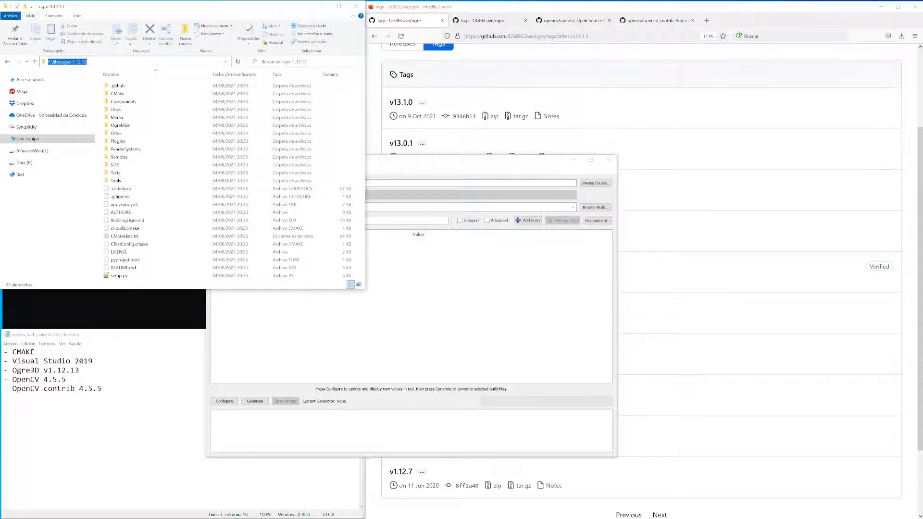
click(456, 162)
text(F:/libs/ogre-1.12.13)
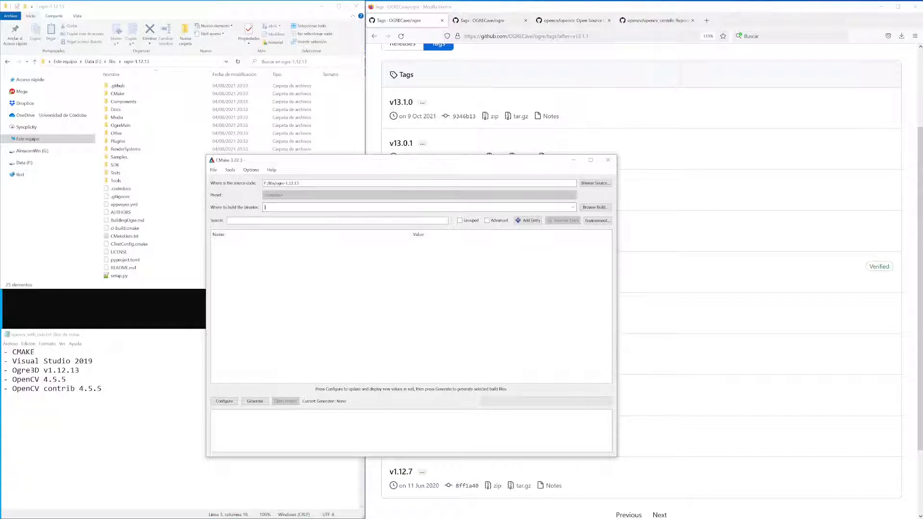
Create a folder named build inside ogre-1.12.13 and open it.
click(147, 220)
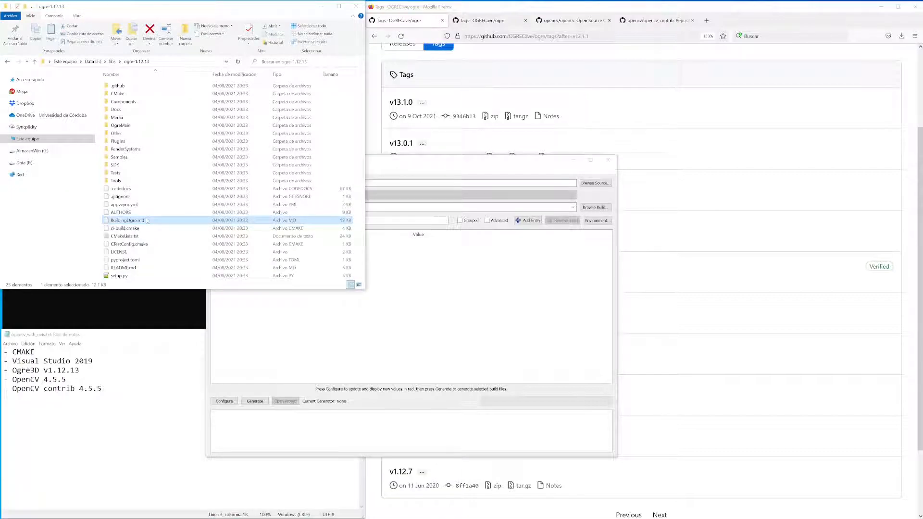
key(ctrl+shift+n)
text(build)
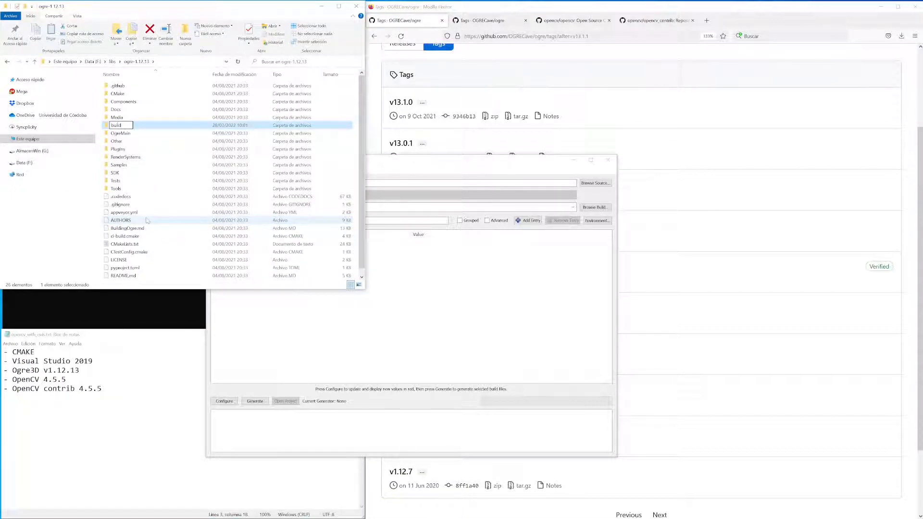
key(Return)
key(Return)
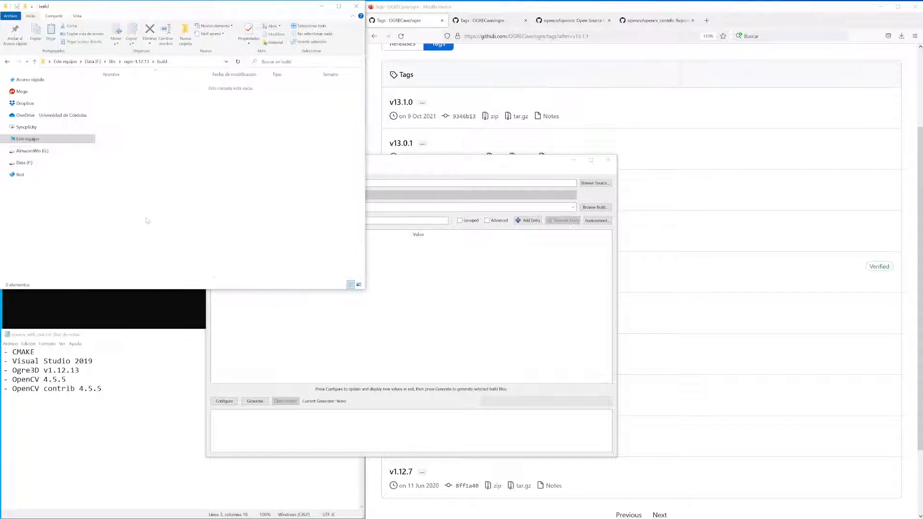
Set CMake's binaries location to F:/libs/ogre-1.12.13/build, copying the new folder's path.
click(205, 61)
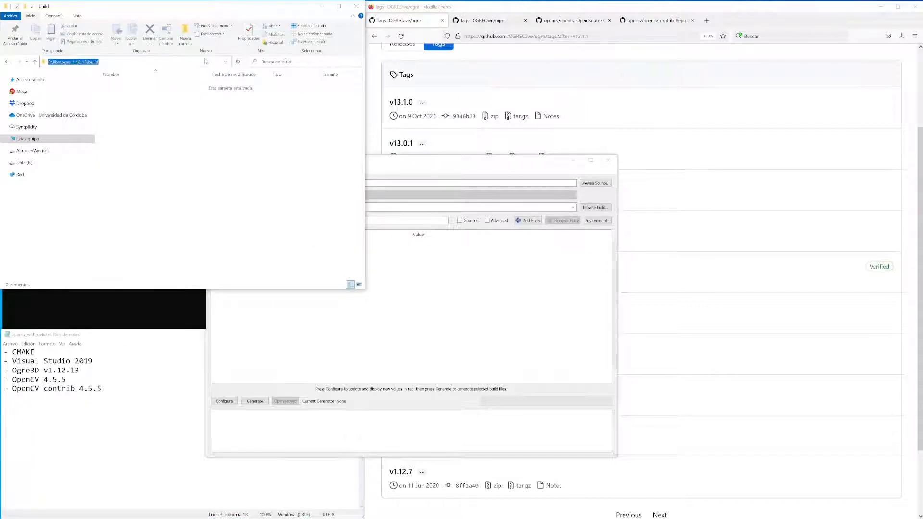
click(415, 172)
text(F:/libs/ogre-1.12.13/build)
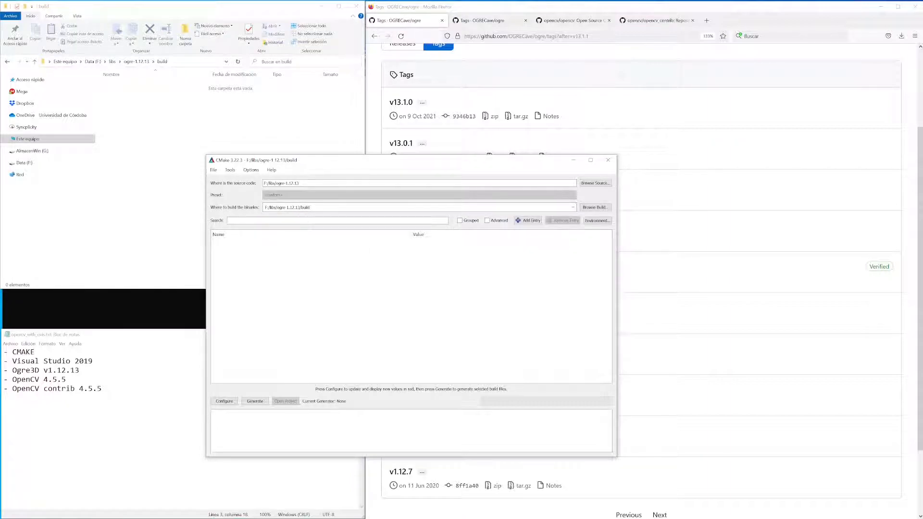
key(Tab)
Configure the Ogre project with the Visual Studio 16 2019 generator and default native compilers, and enlarge the output log area.
click(224, 401)
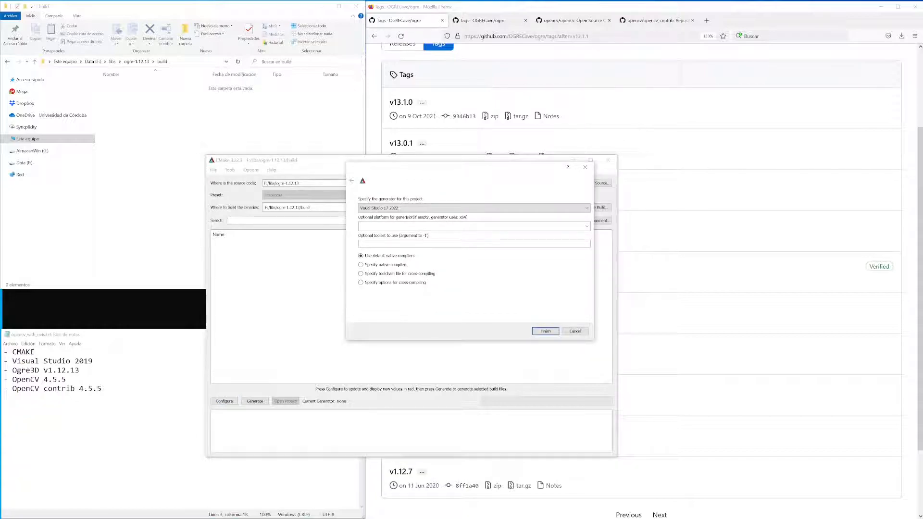
click(405, 209)
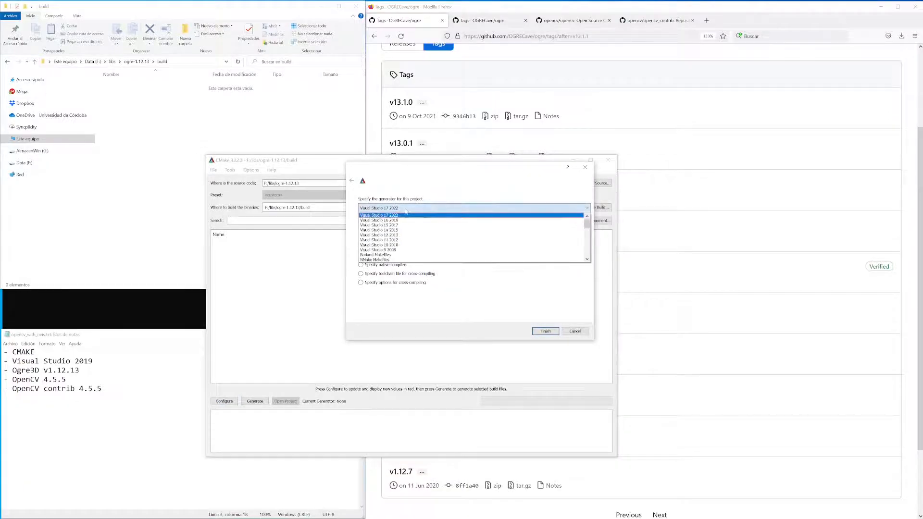
click(402, 220)
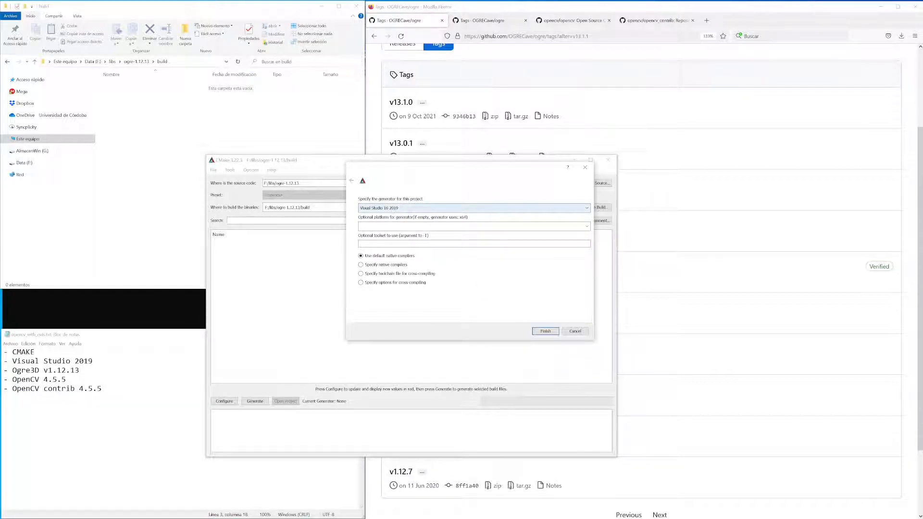
click(545, 331)
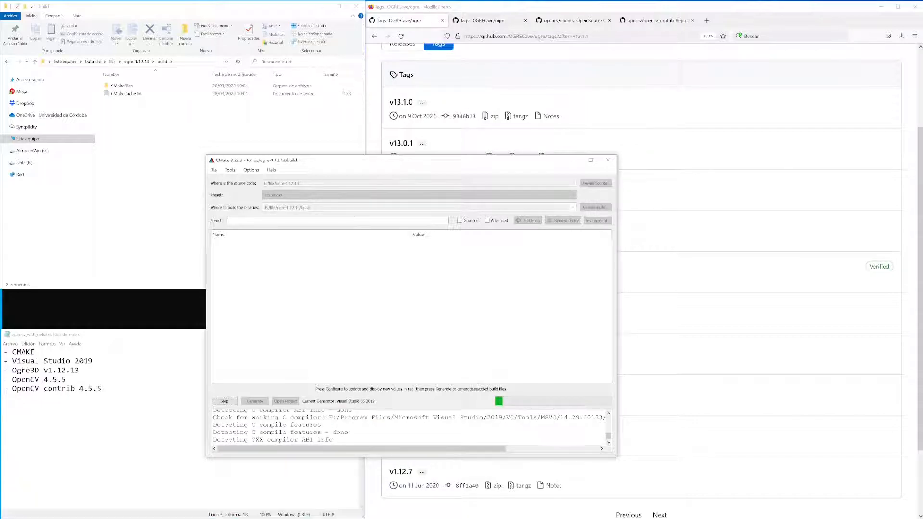
drag(473, 408, 474, 371)
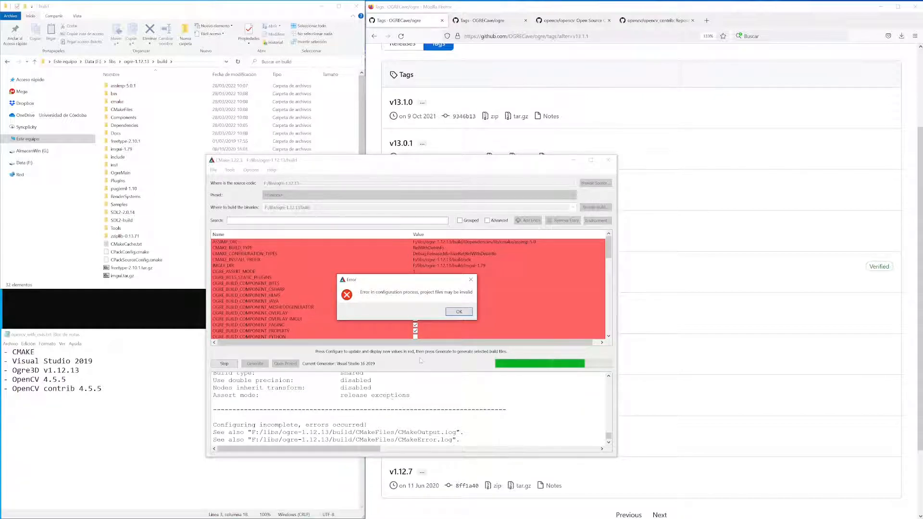
click(458, 312)
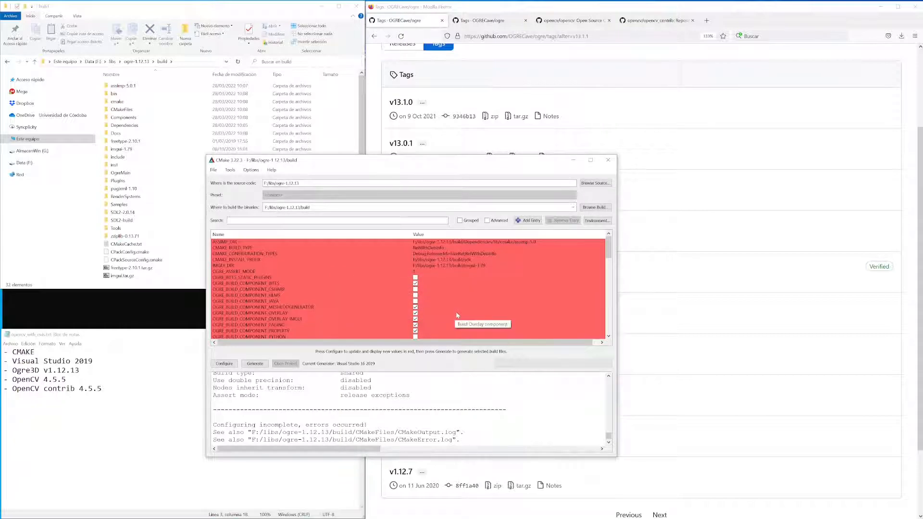
Look through the Ogre build options and generate the project files, dismissing the resulting dialog.
scroll(460, 297, down, 5)
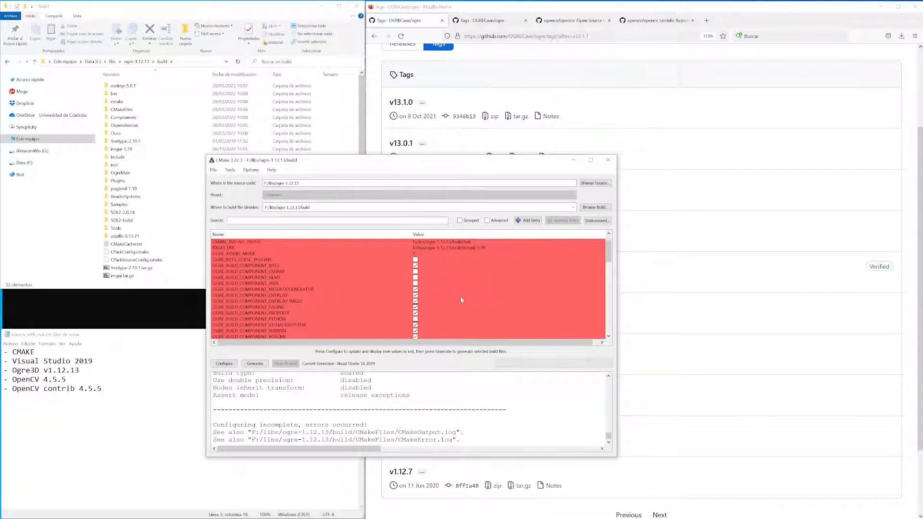
scroll(460, 299, down, 5)
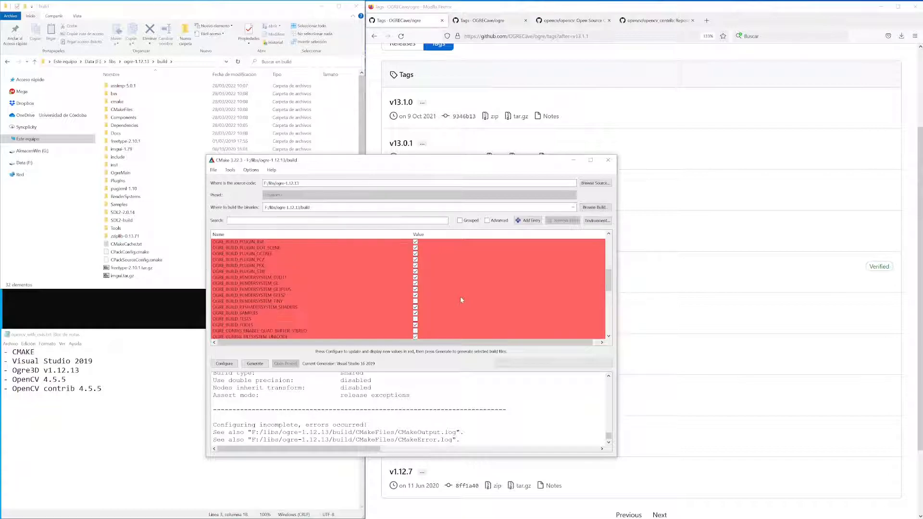
scroll(460, 297, down, 5)
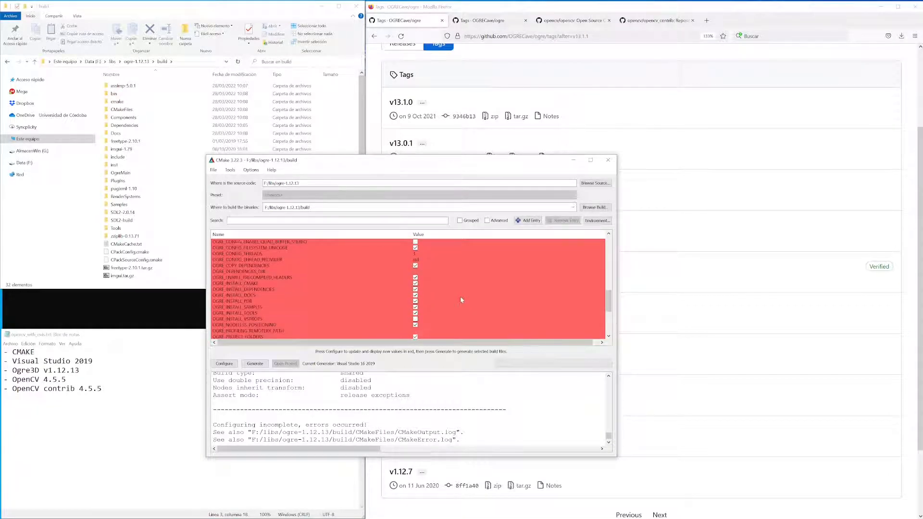
scroll(460, 296, down, 1)
scroll(460, 296, down, 2)
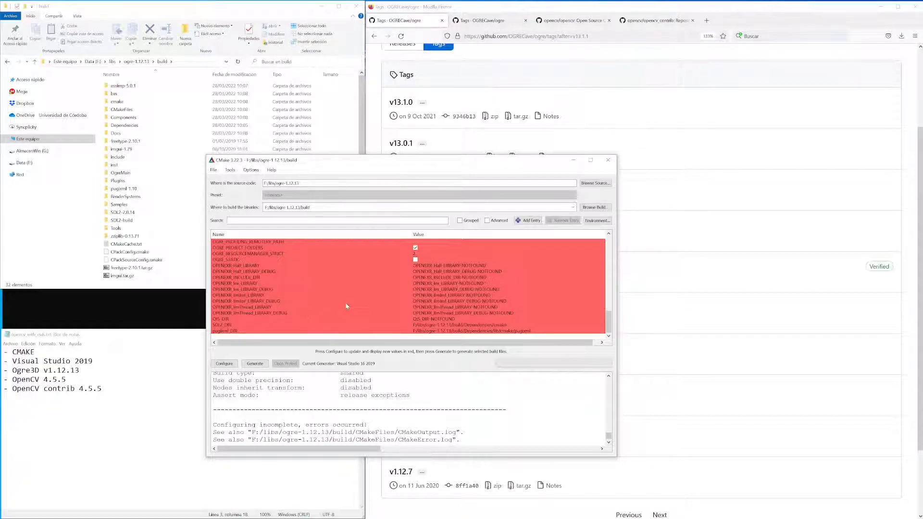
click(255, 364)
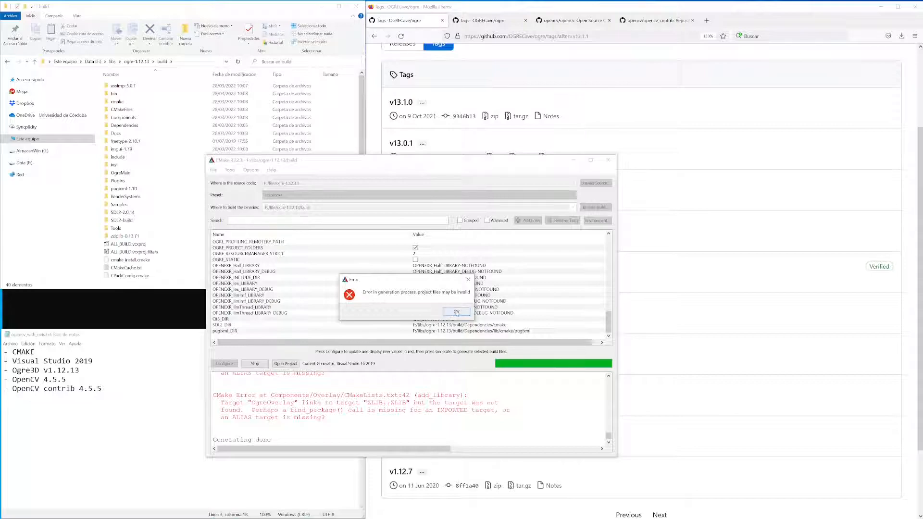
click(456, 313)
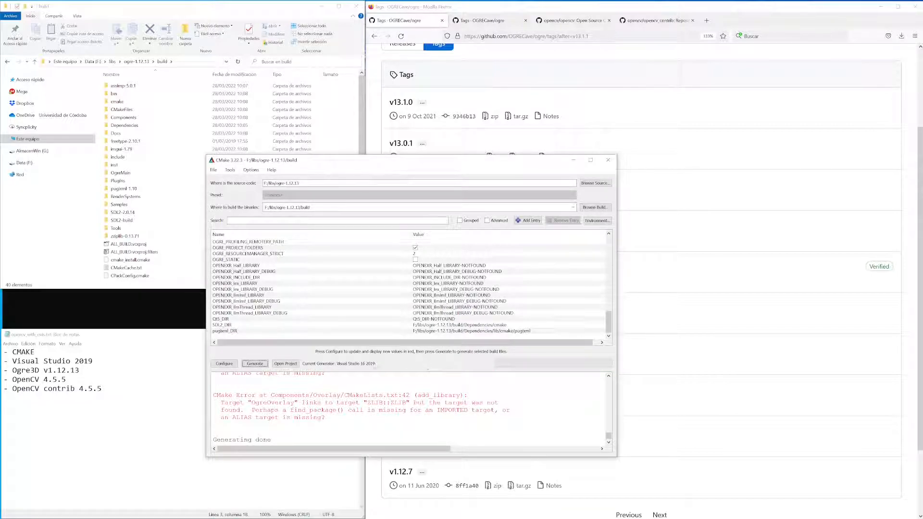
Open the generated Ogre project from CMake in Visual Studio 2019.
click(292, 363)
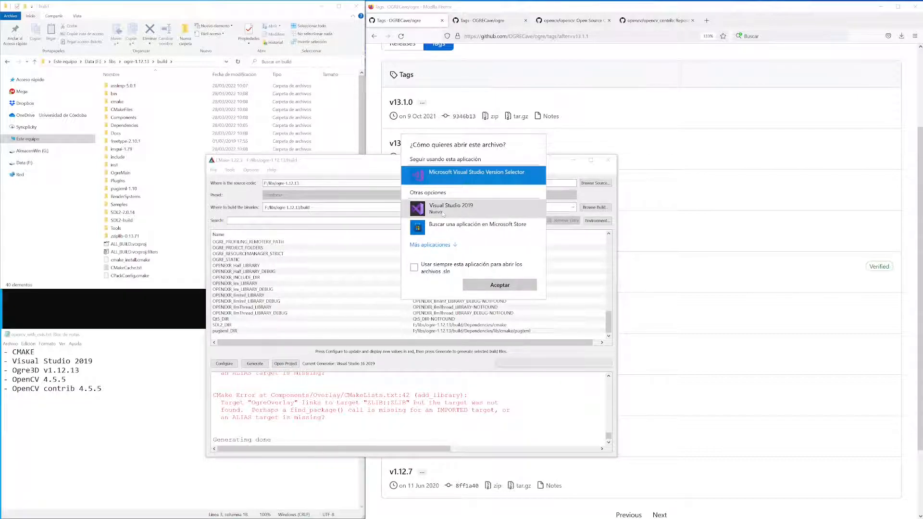
click(442, 214)
click(494, 285)
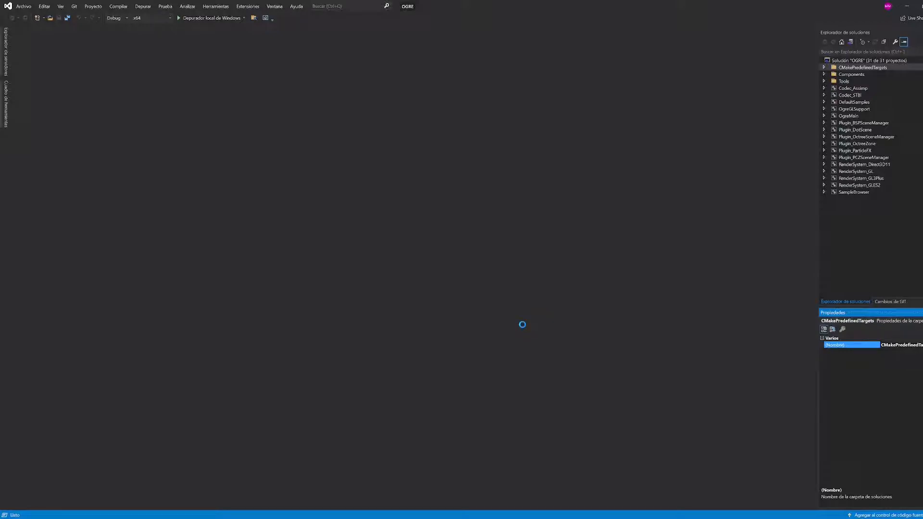
Set the OGRE solution's configuration to Release and build the whole solution.
click(126, 19)
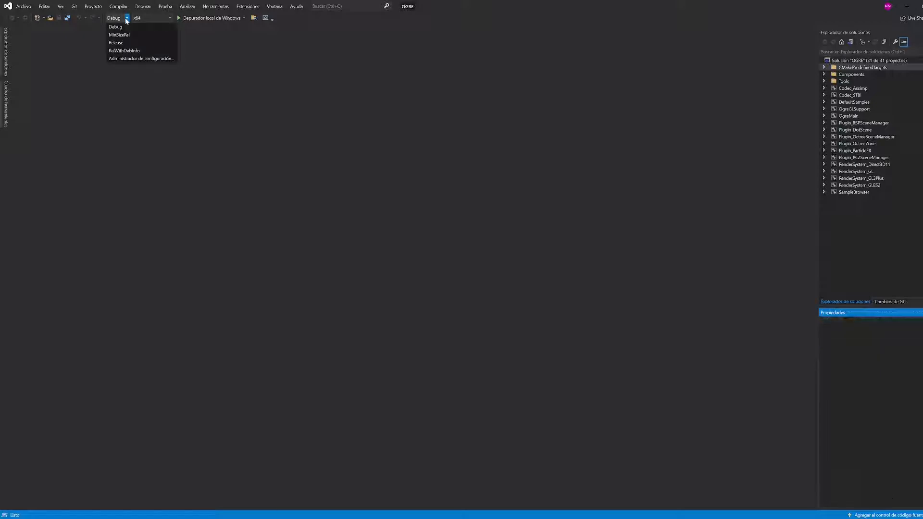
click(123, 43)
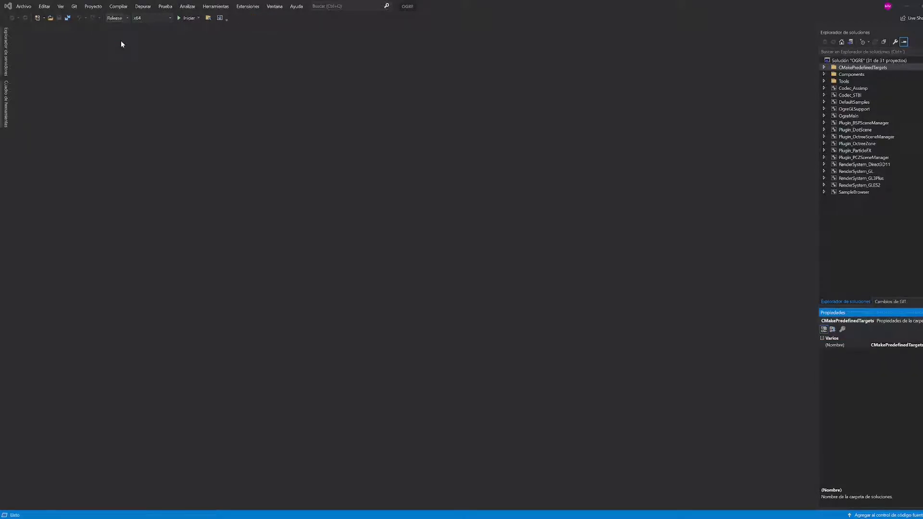
click(120, 7)
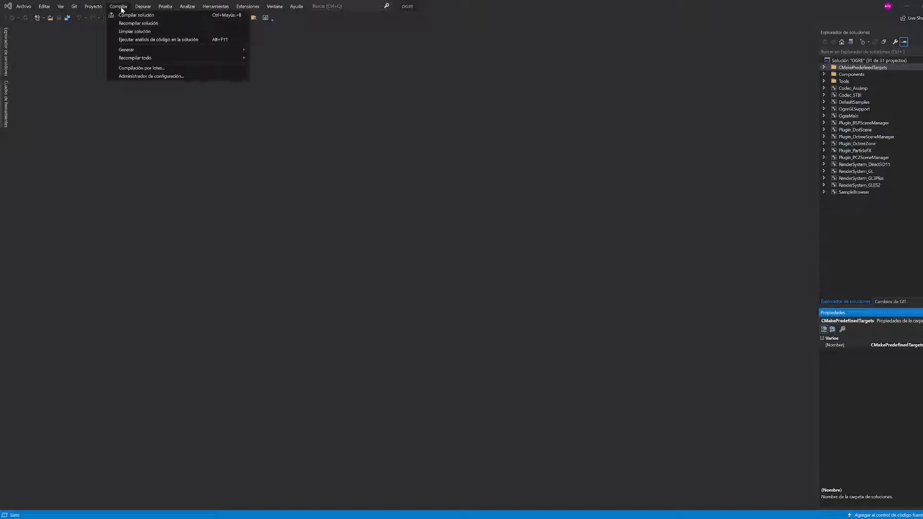
click(123, 18)
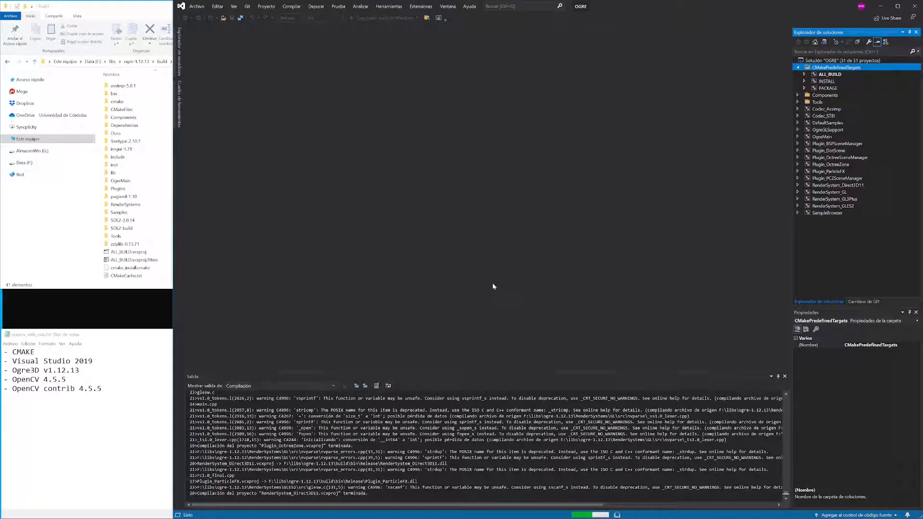
Switch to Firefox and download the OpenCV 4.5.5 source code zip from the opencv releases page into the libs folder.
key(alt+Tab)
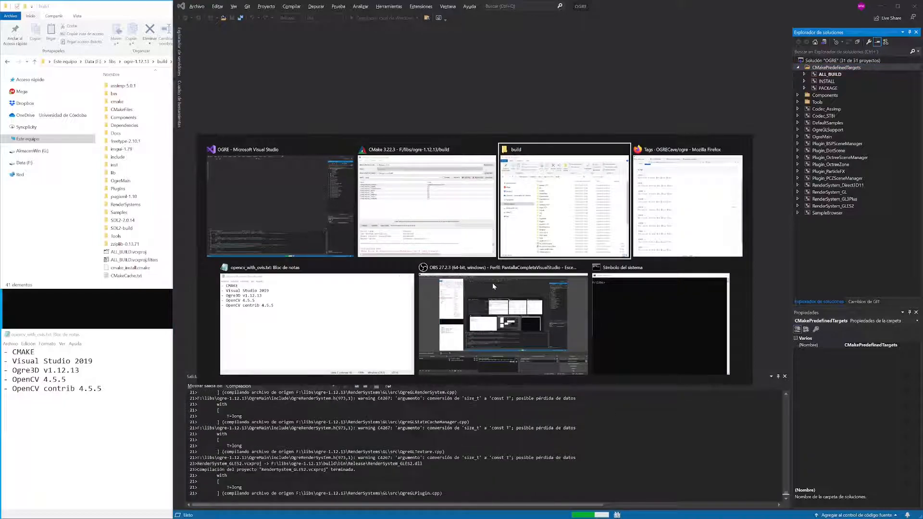
key(alt+Tab)
key(alt+Tab)
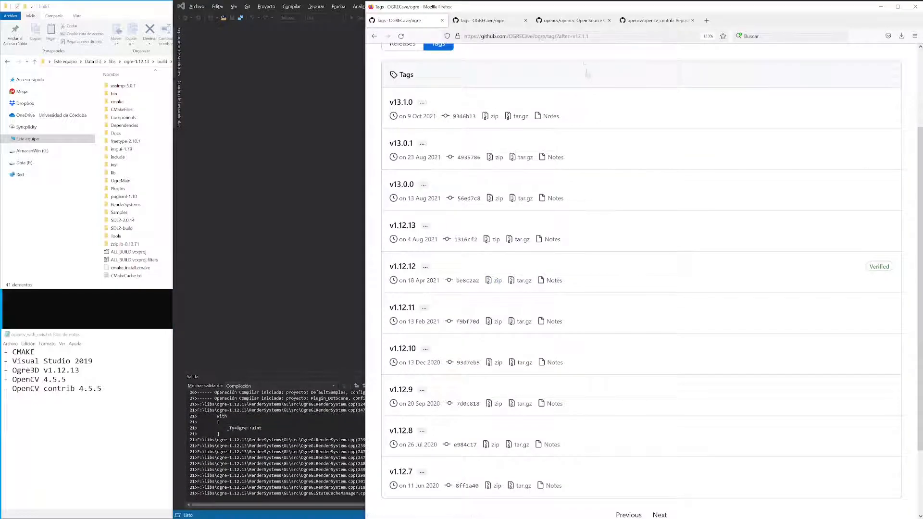
click(572, 21)
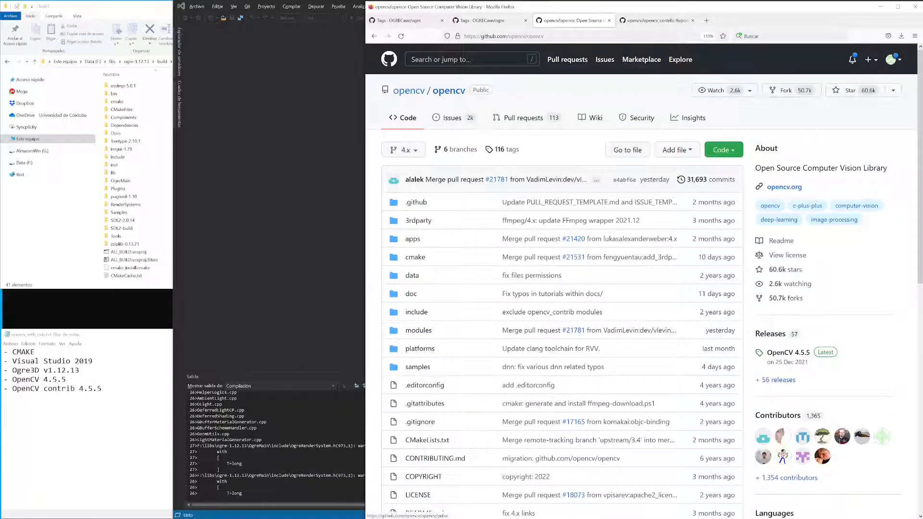
click(775, 335)
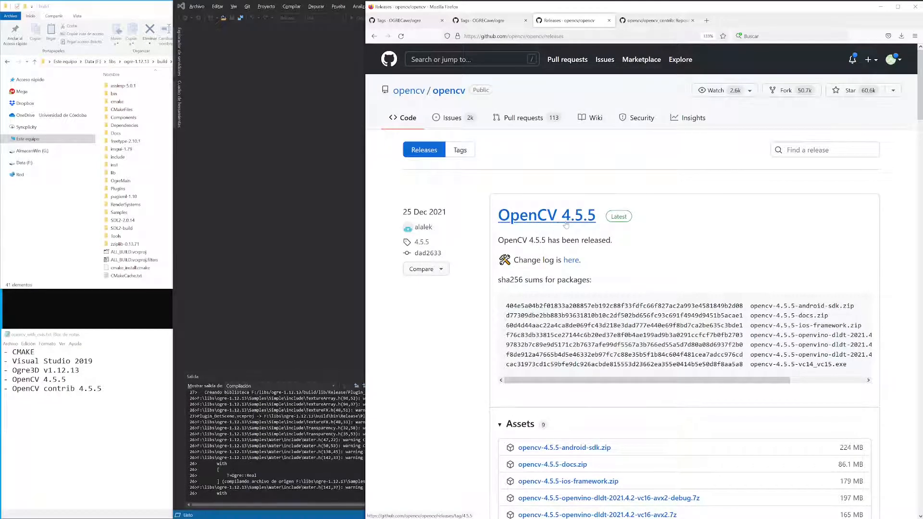
scroll(618, 231, down, 2)
scroll(618, 232, down, 5)
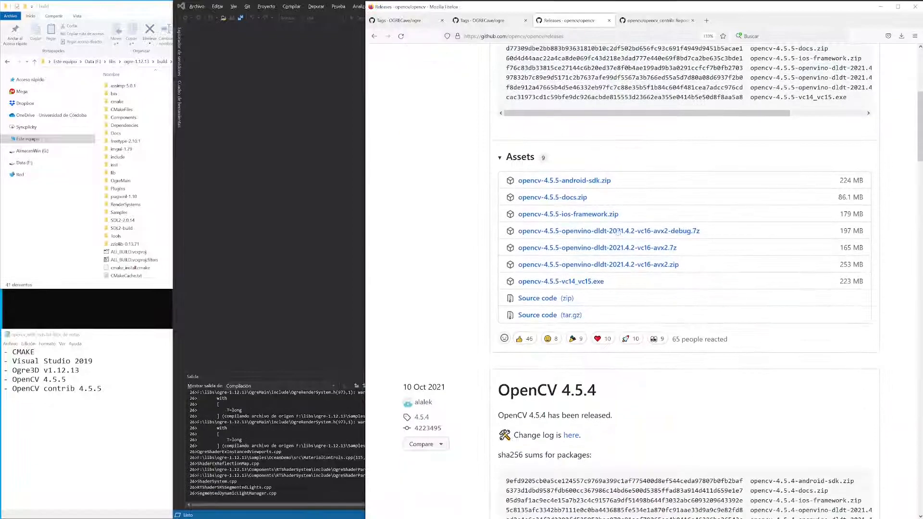
click(546, 303)
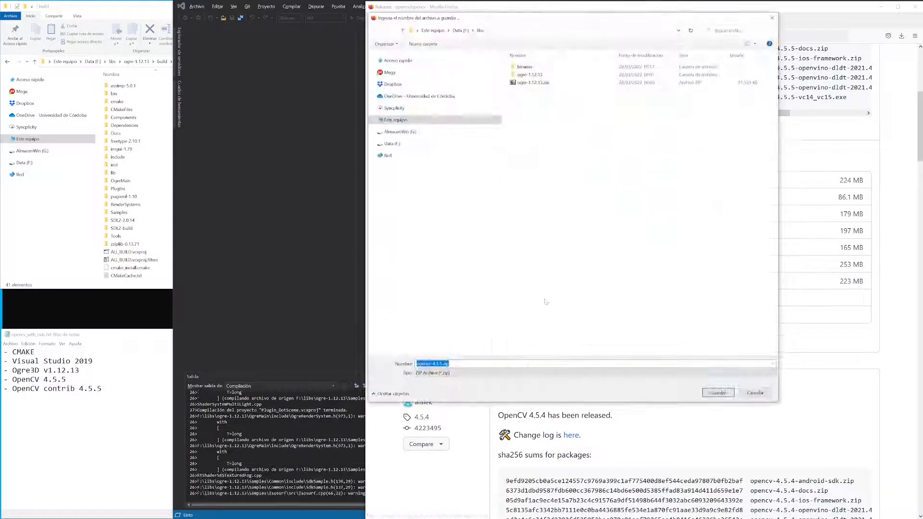
click(718, 393)
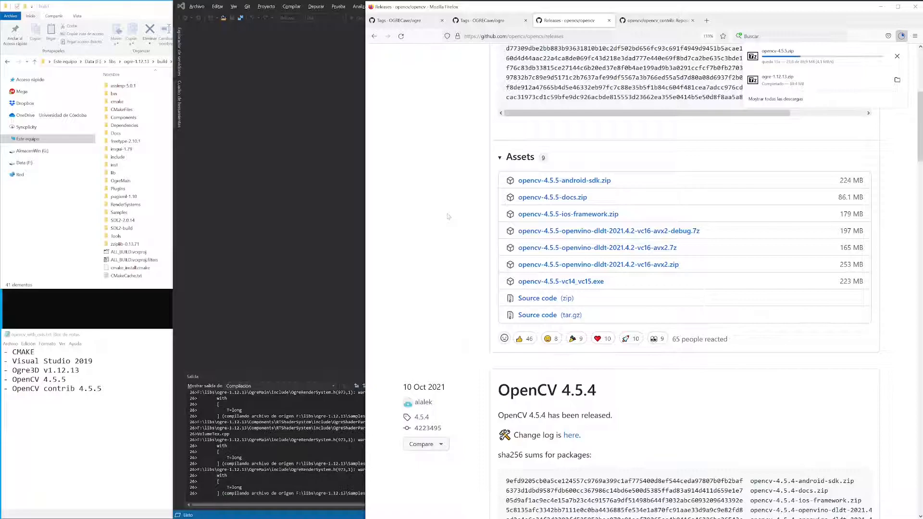
Download the 4.5.5 zip from the opencv_contrib repository's tags into the libs folder.
click(649, 22)
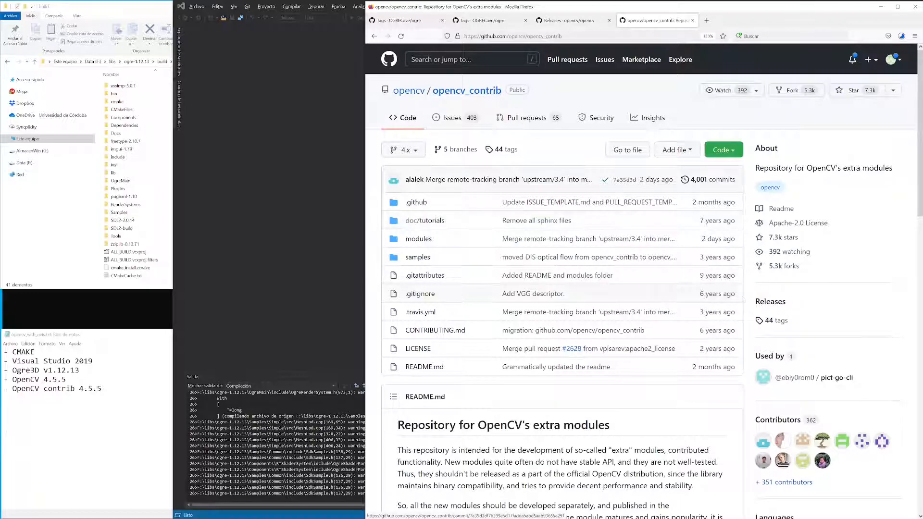
click(770, 301)
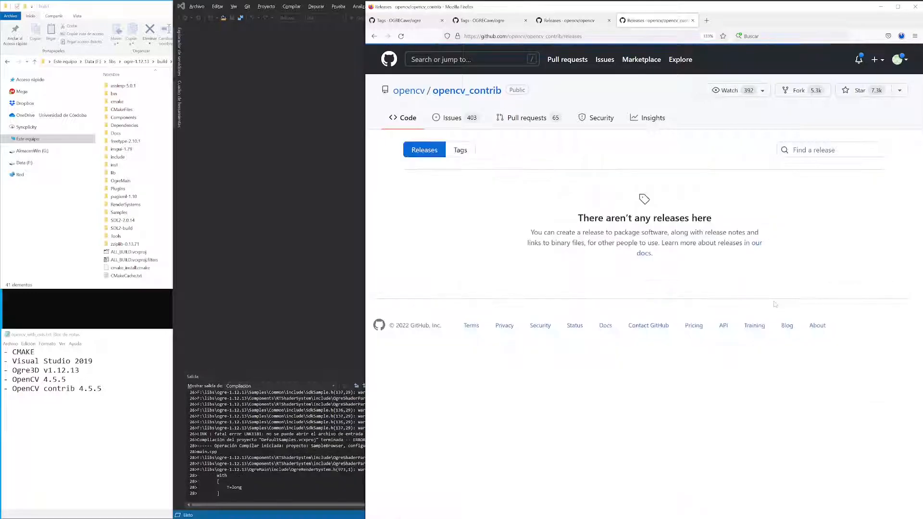
click(460, 150)
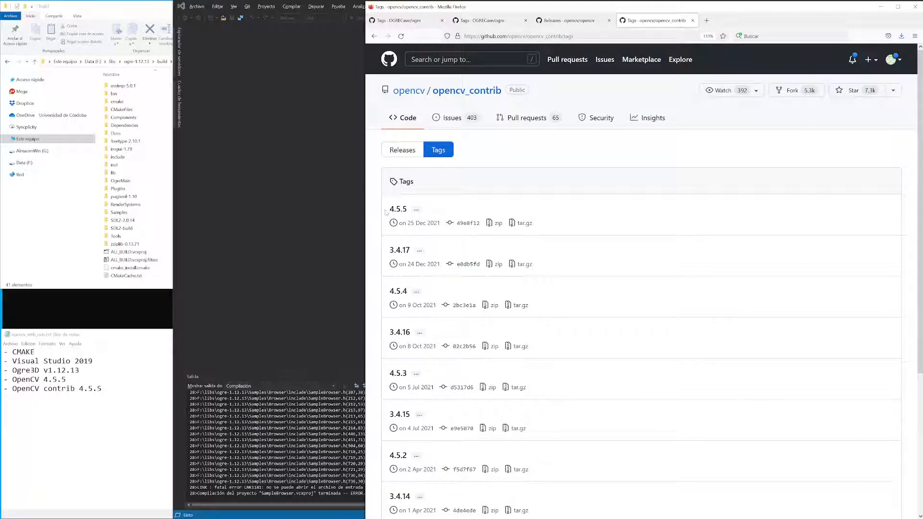
click(496, 224)
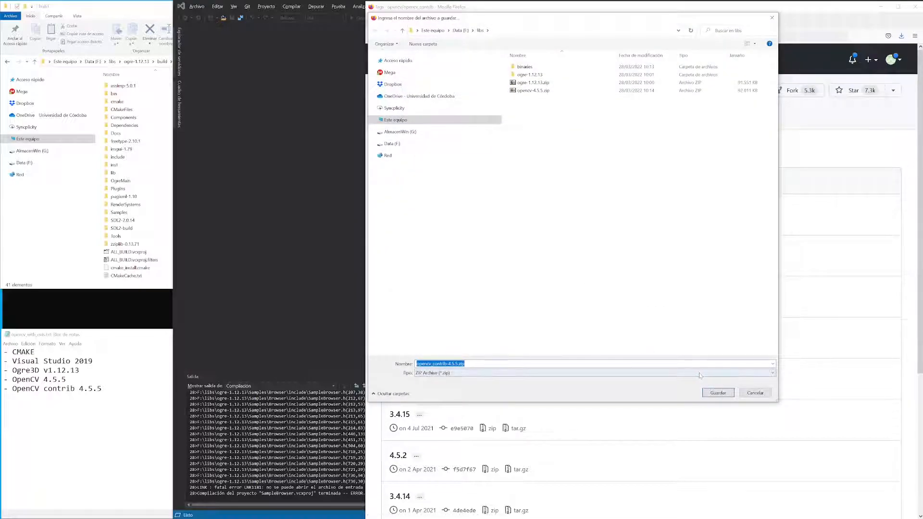
click(720, 394)
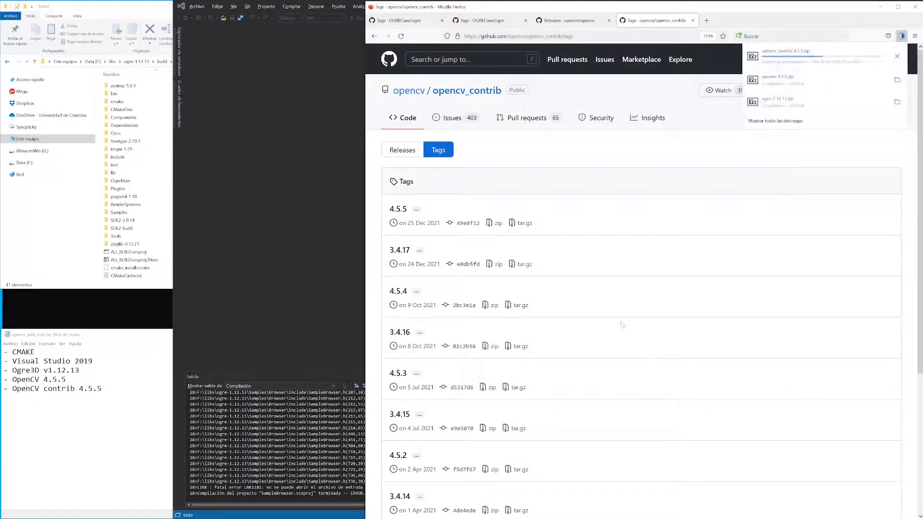
Return to Visual Studio and build the INSTALL project of the OGRE solution.
click(284, 248)
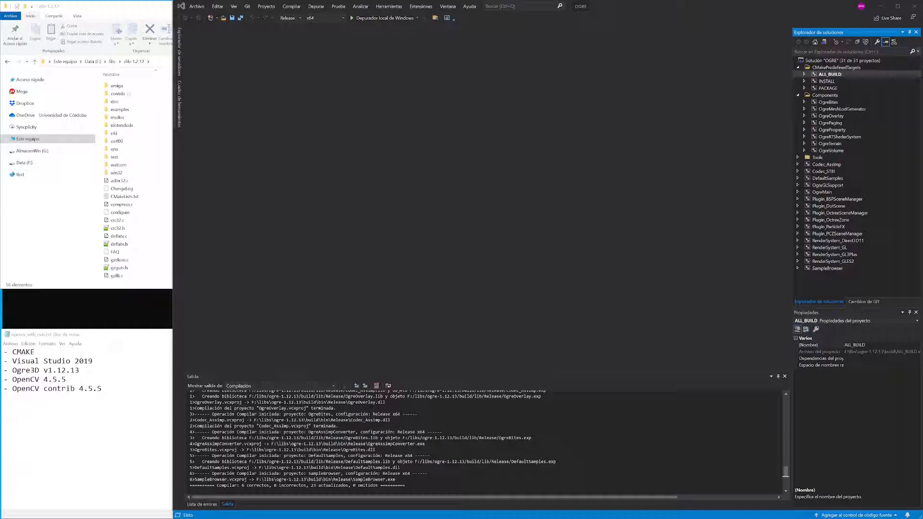
click(821, 81)
right_click(820, 81)
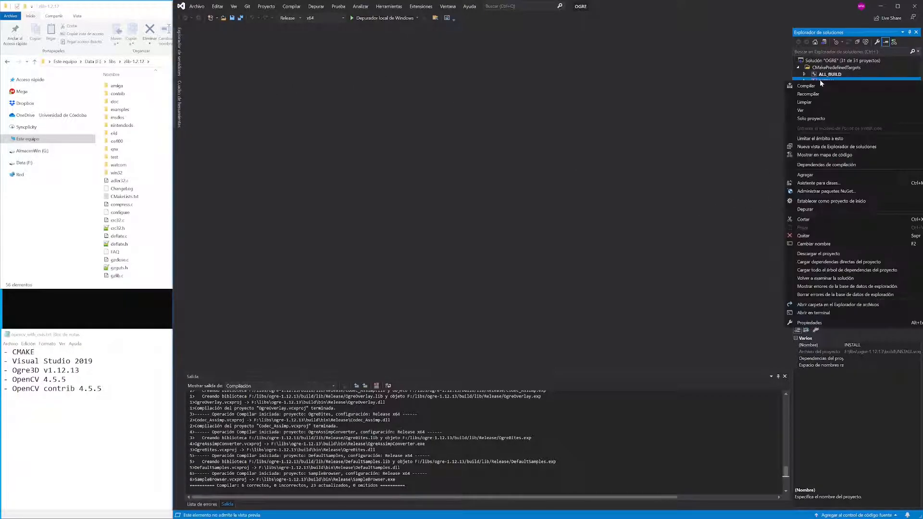
click(816, 85)
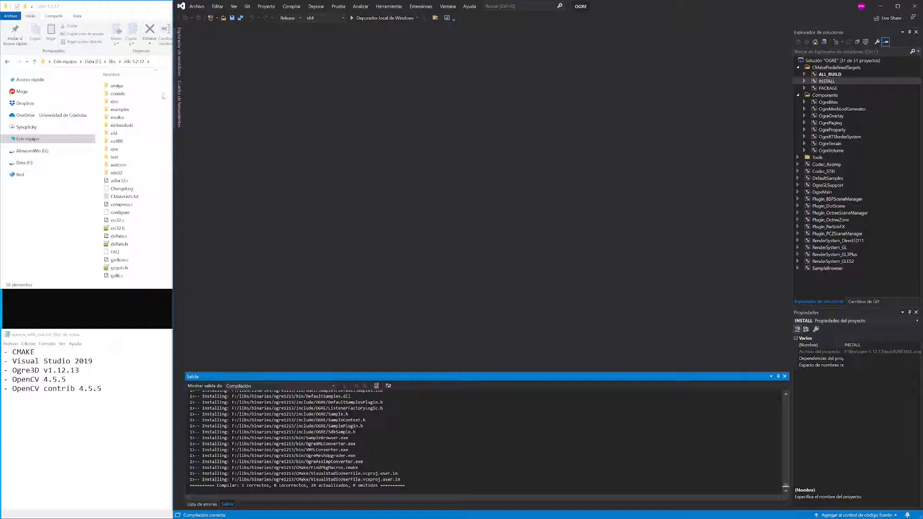
Browse to the installed Ogre files in the bin folder of libs/binaries/ogre1213.
click(112, 61)
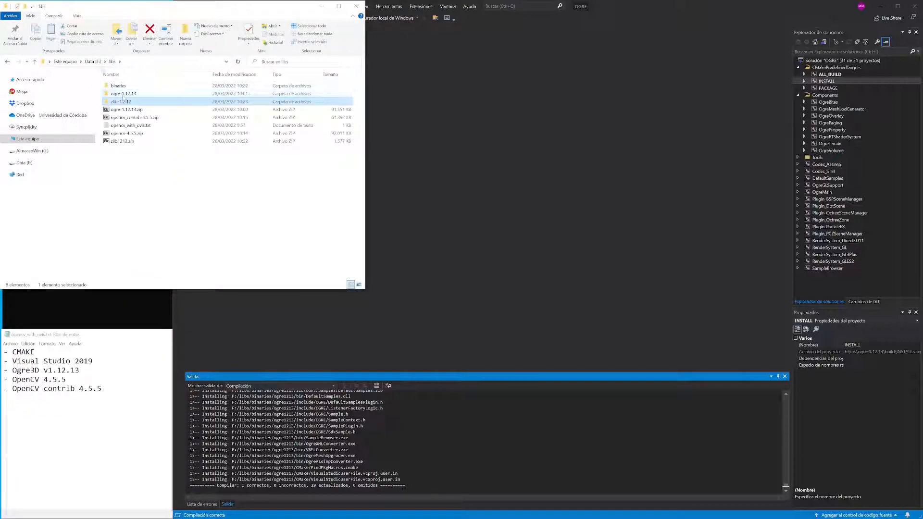
click(93, 62)
double_click(116, 93)
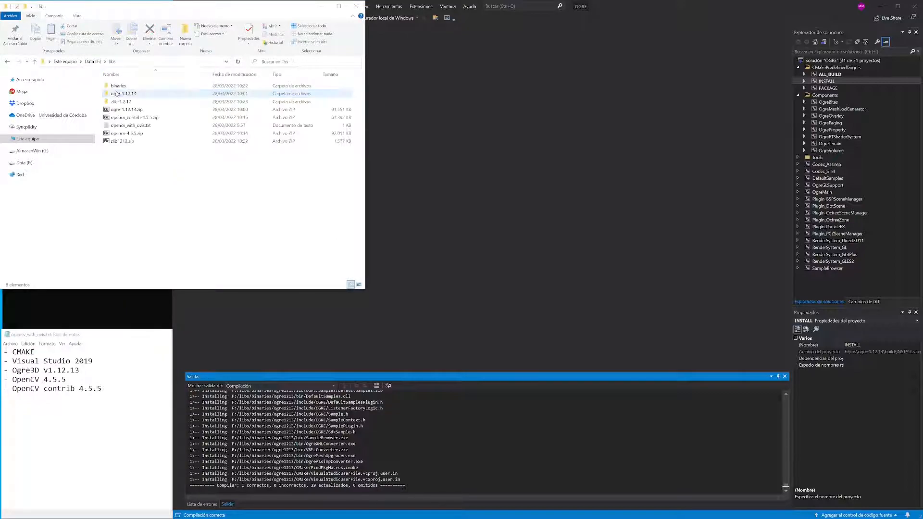
double_click(118, 86)
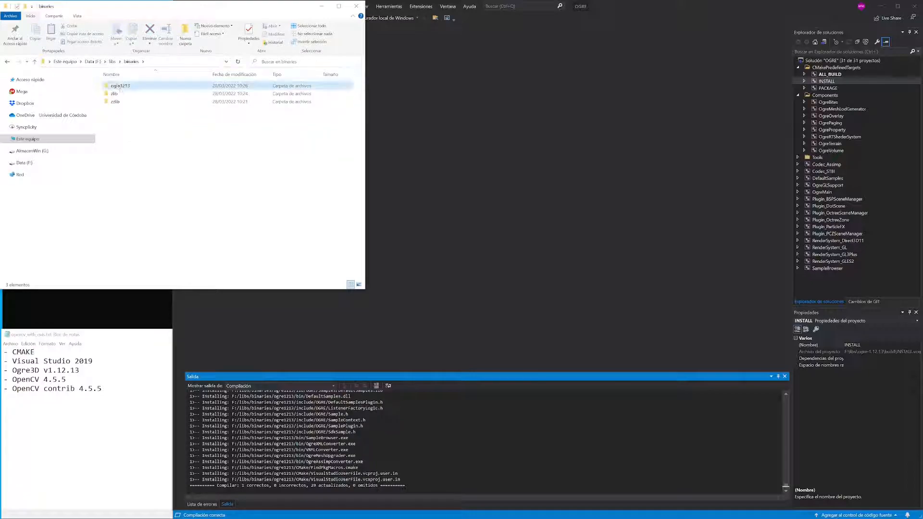
double_click(119, 87)
click(118, 88)
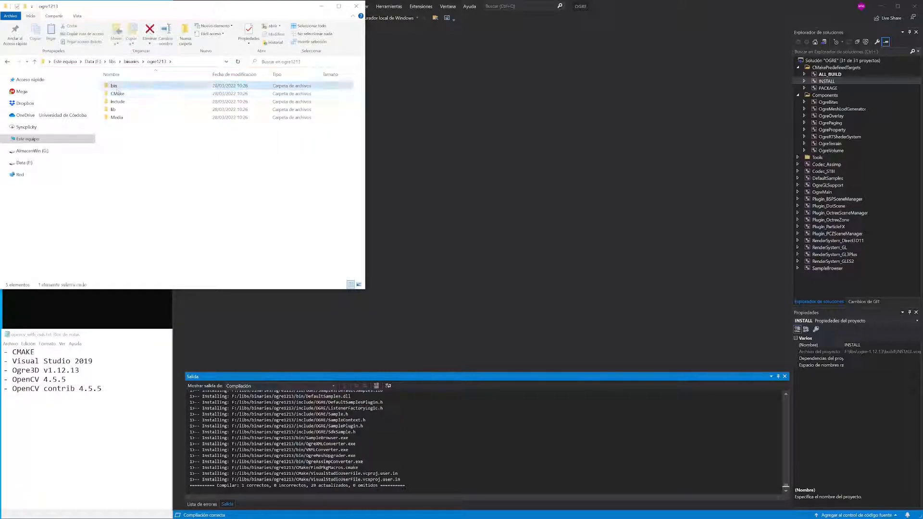
double_click(118, 89)
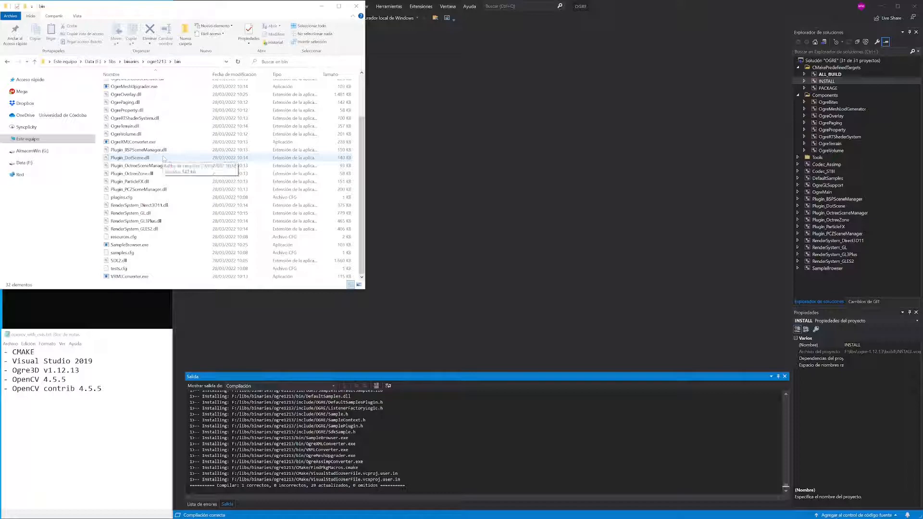
Launch SampleBrowser.exe with the Direct3D11 Rendering Subsystem to test the Ogre build.
click(138, 245)
double_click(138, 245)
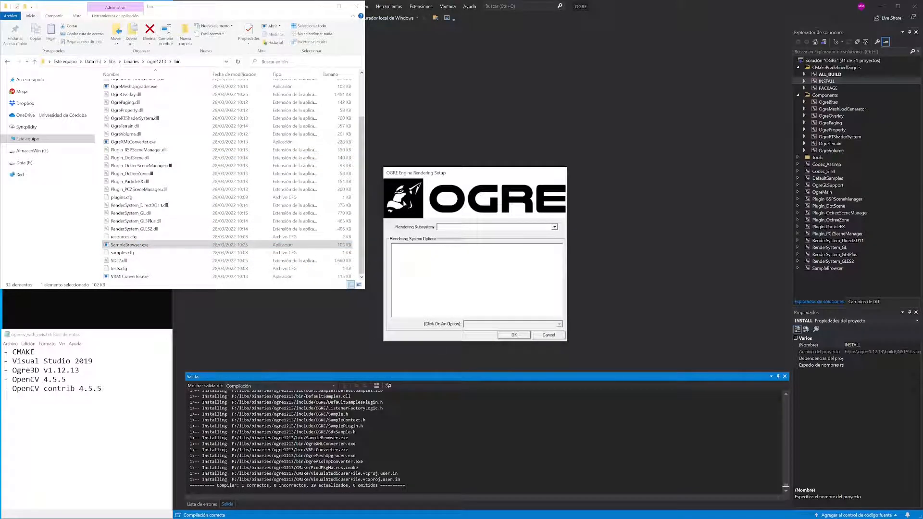
click(554, 227)
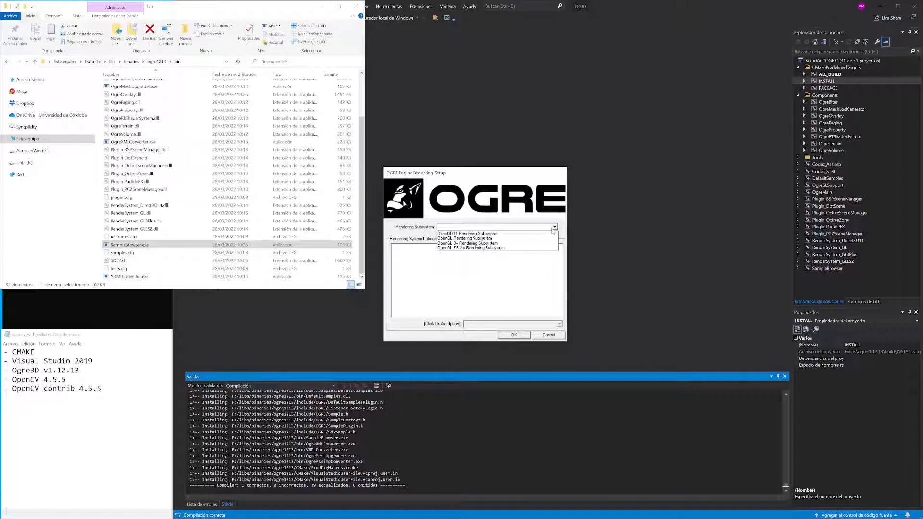
click(499, 235)
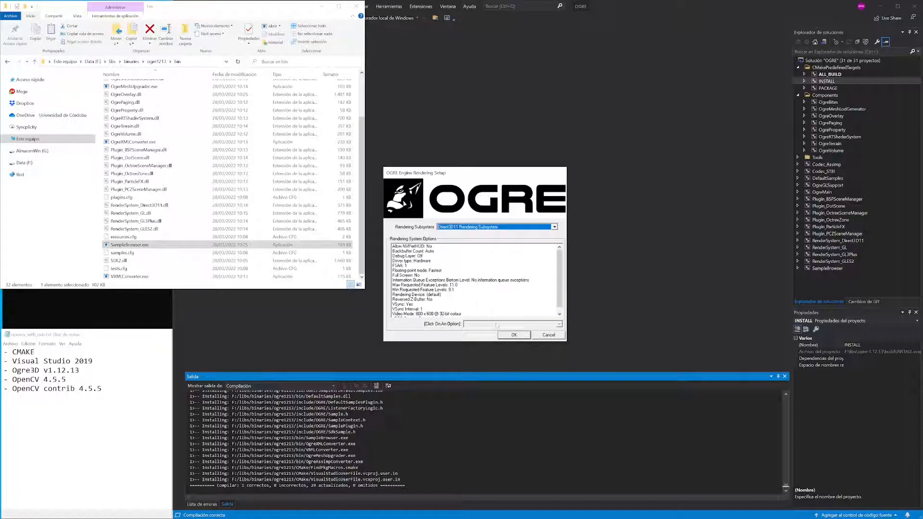
click(514, 336)
Extract opencv-4.5.5.zip directly into the libs folder with 7-Zip.
click(145, 154)
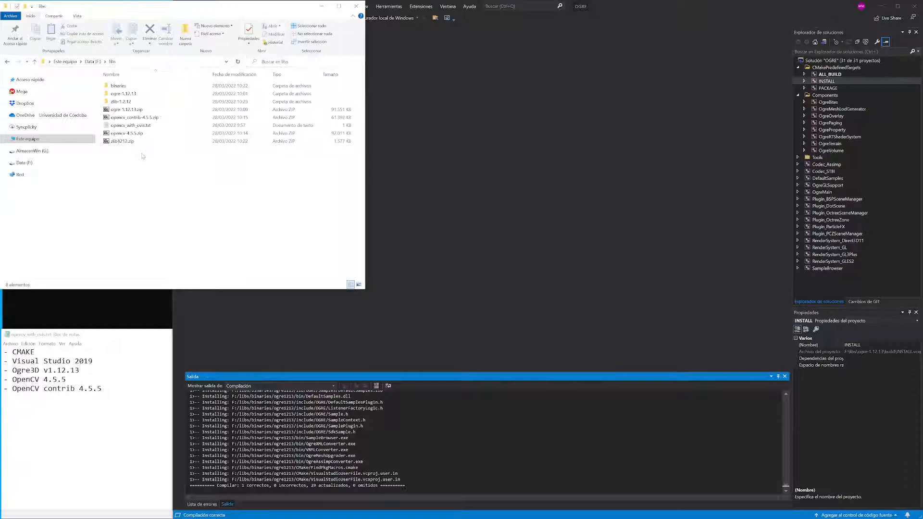
click(127, 133)
right_click(127, 135)
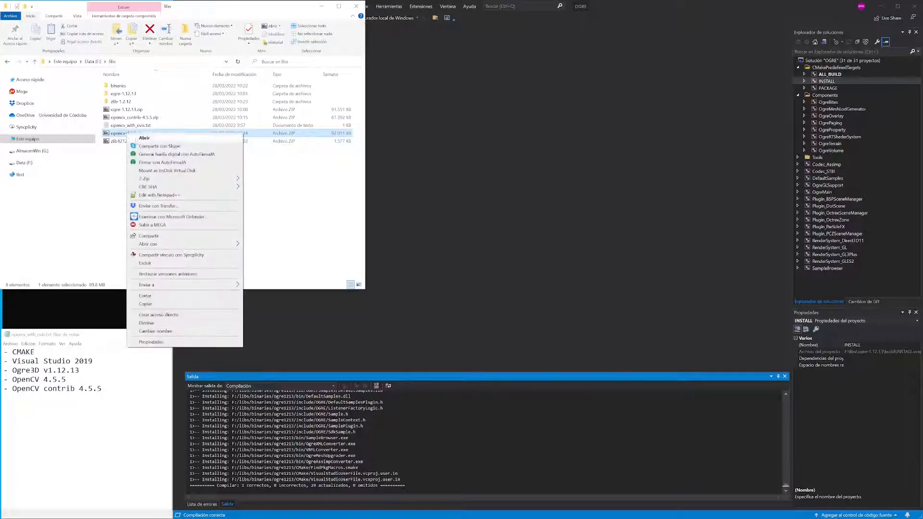
mouse_move(158, 179)
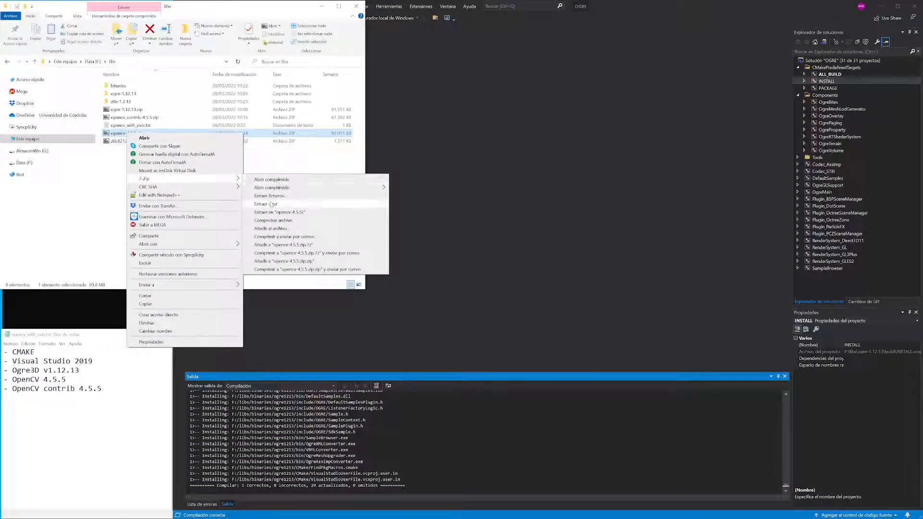
click(269, 204)
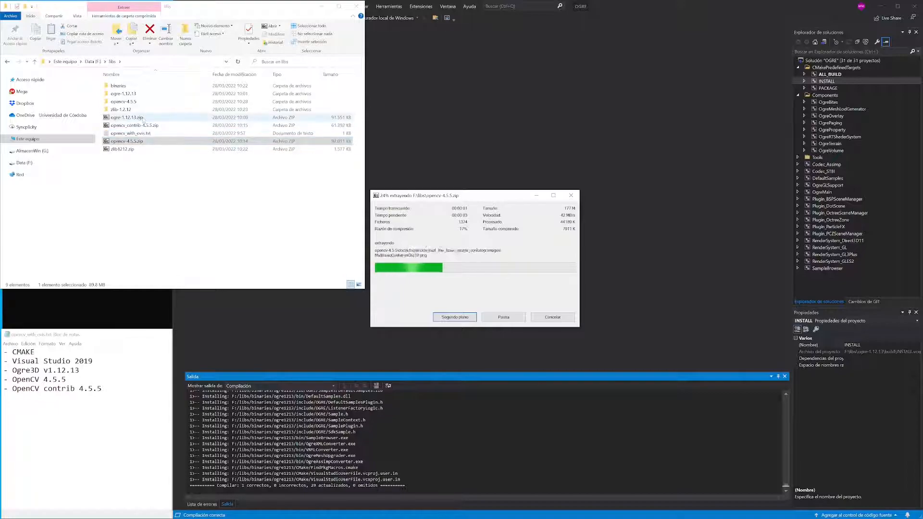
Extract opencv_contrib-4.5.5.zip directly into the libs folder with 7-Zip.
right_click(145, 126)
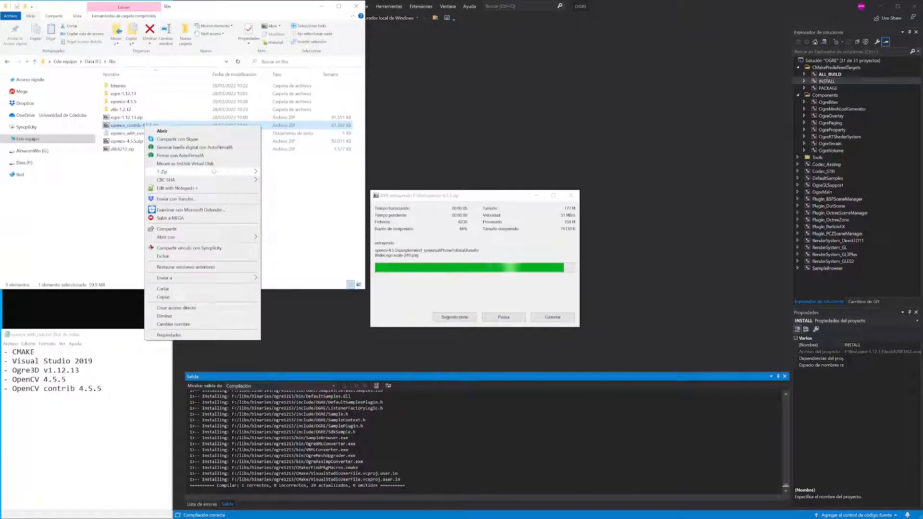
mouse_move(216, 171)
click(287, 199)
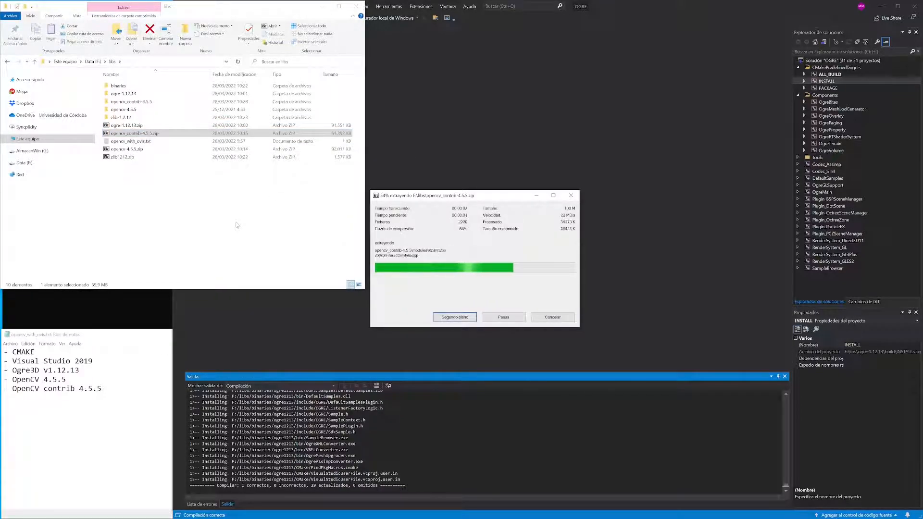
Switch to CMake and set the source code path to the opencv-4.5.5 folder inside F:/libs.
click(204, 219)
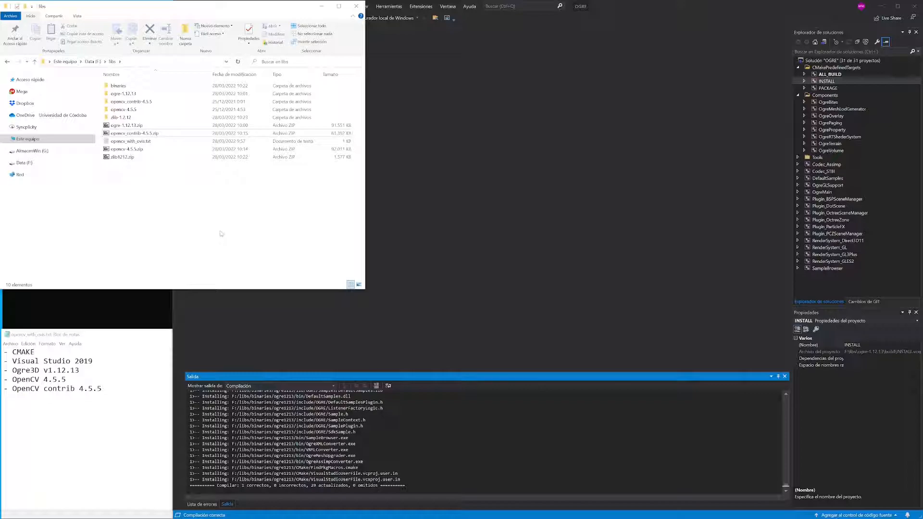
click(623, 176)
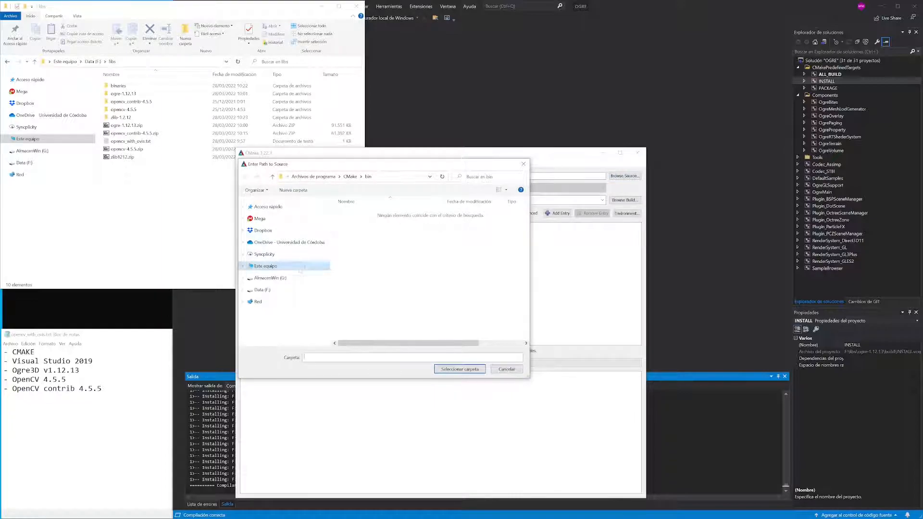
click(243, 290)
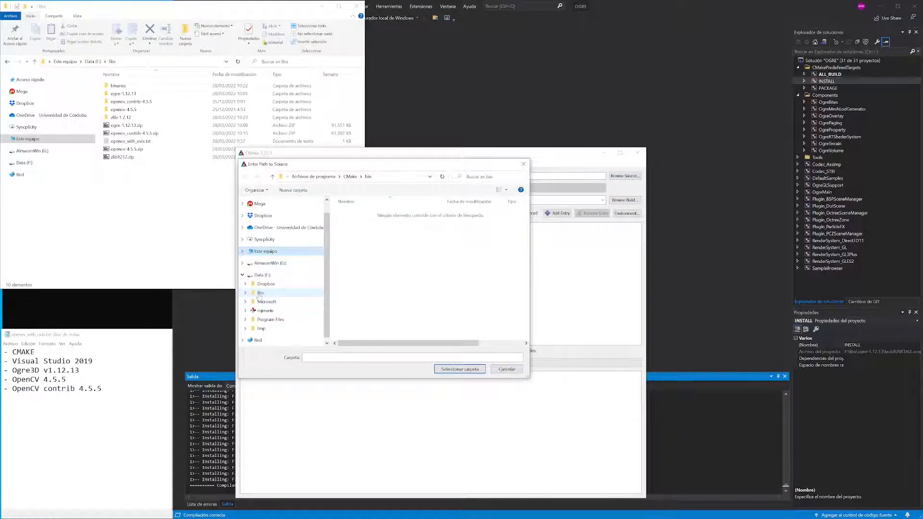
click(259, 293)
click(354, 236)
double_click(354, 237)
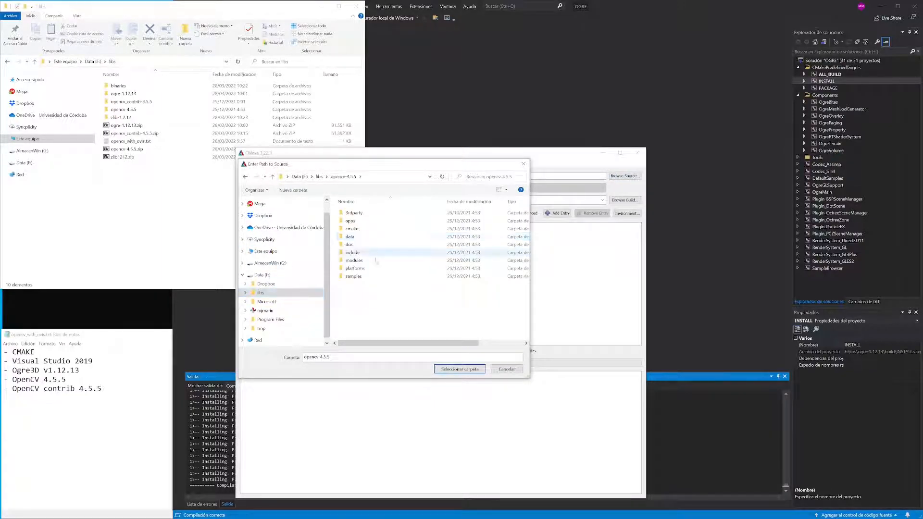
click(456, 369)
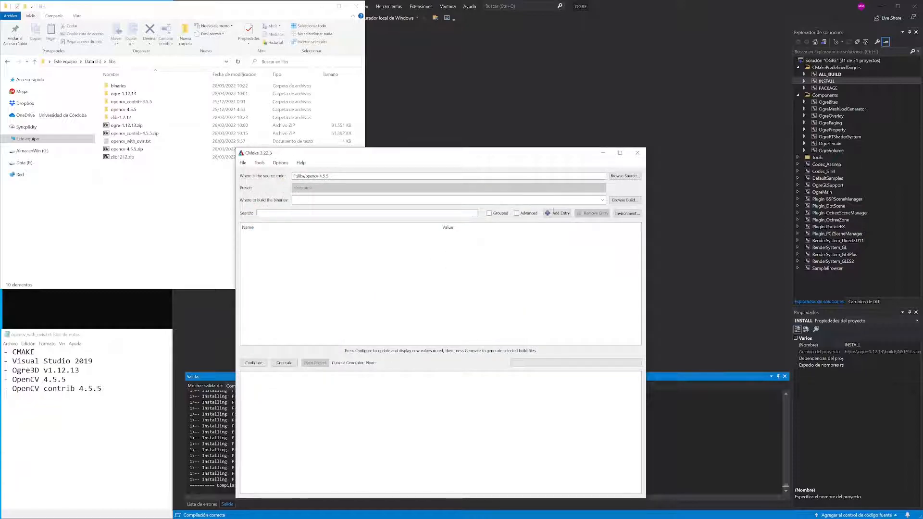
Create a build folder inside opencv-4.5.5 as the binaries path and configure with the Visual Studio 16 2019 generator and default native compilers.
click(626, 201)
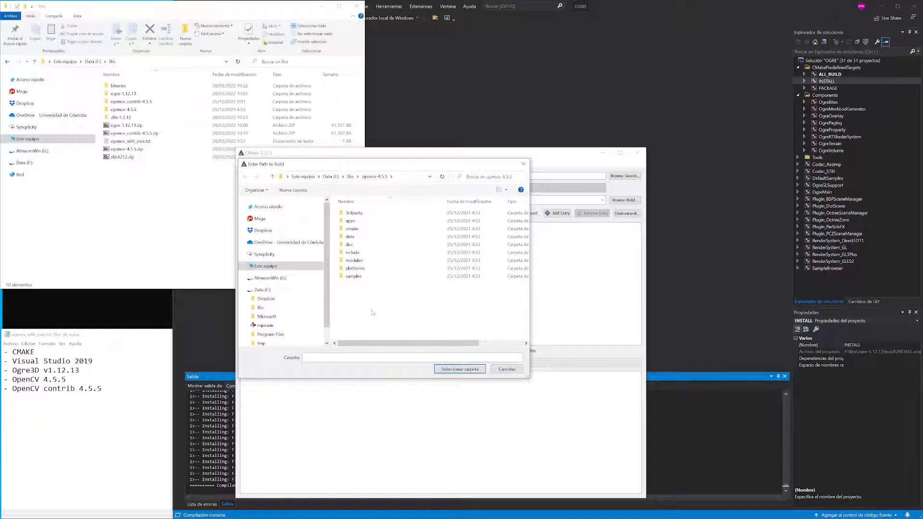
key(ctrl+shift+n)
text(biild)
key(Return)
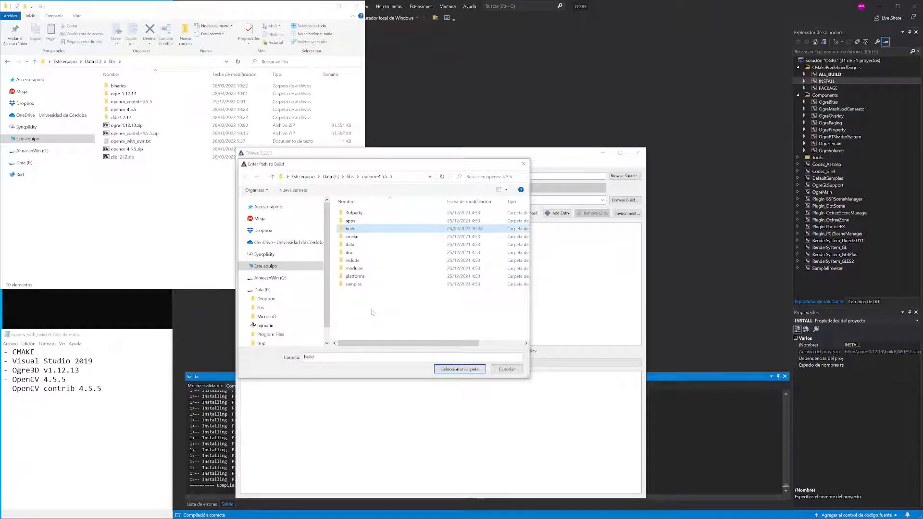
key(Return)
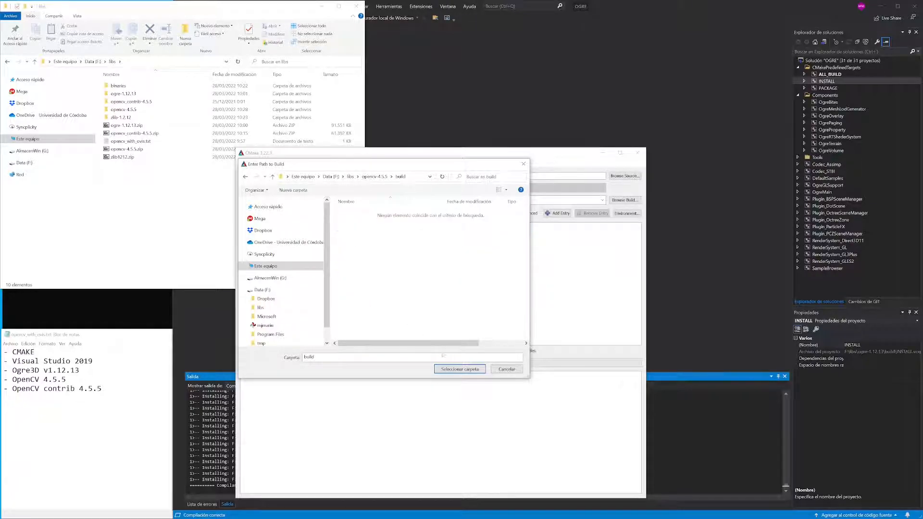
click(449, 369)
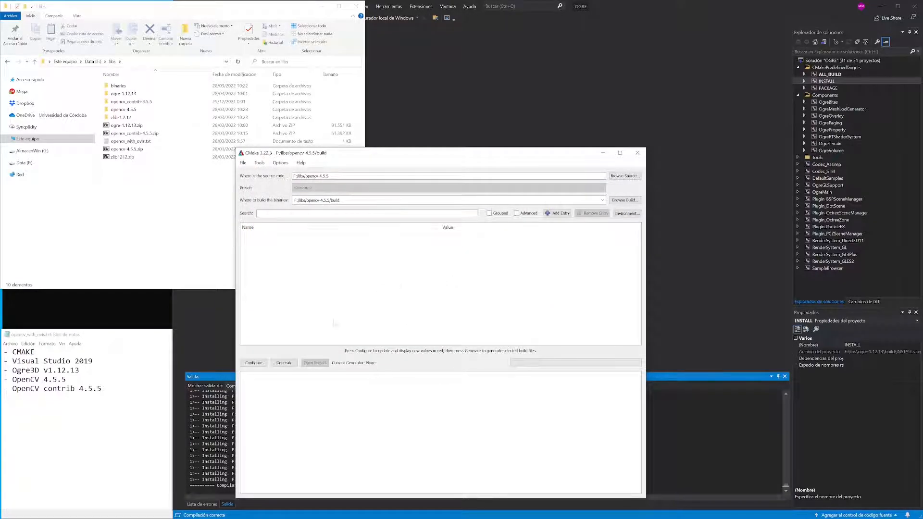
click(254, 363)
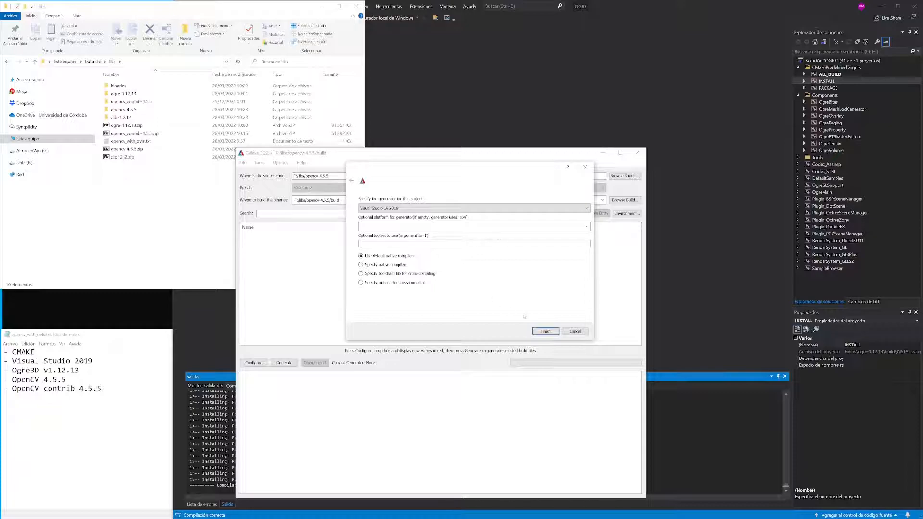
click(544, 330)
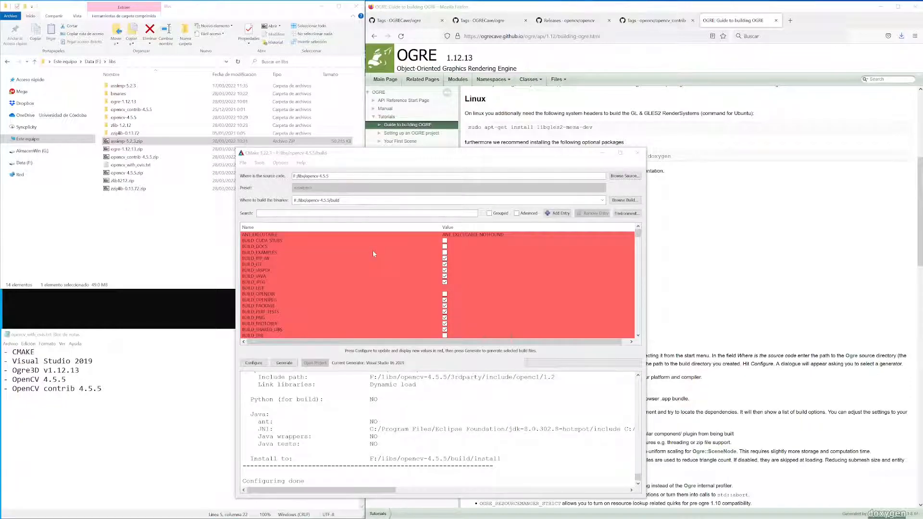
Set OPENCV_EXTRA_MODULES_PATH to F:/libs/opencv_contrib-4.5.5/modules and configure the project again.
key(alt+Tab)
text(extr)
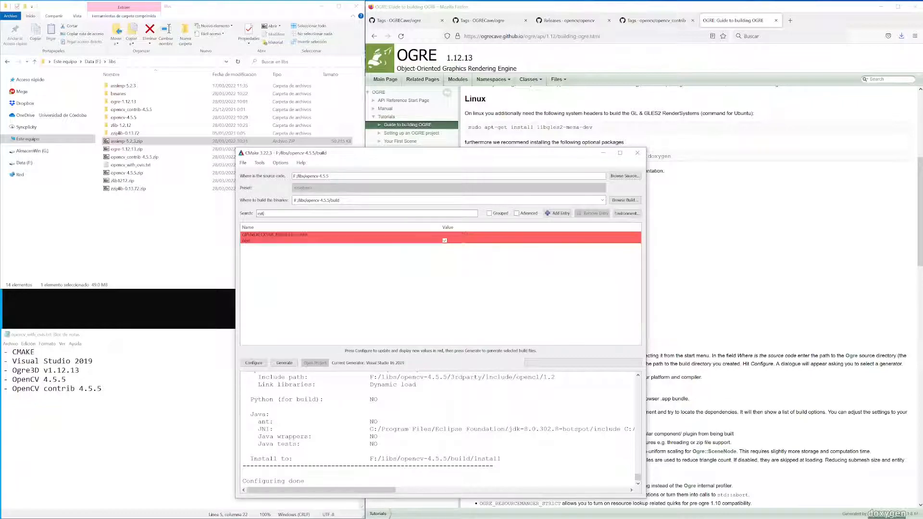
click(356, 235)
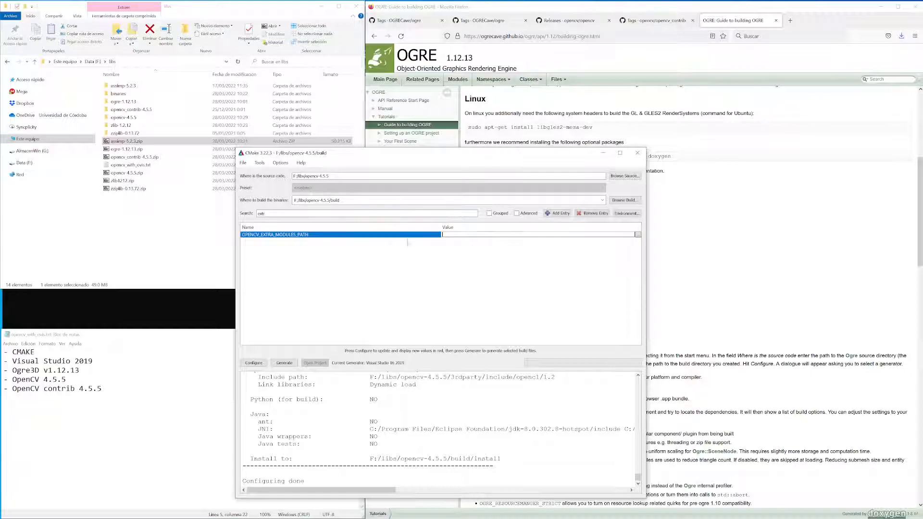
click(638, 235)
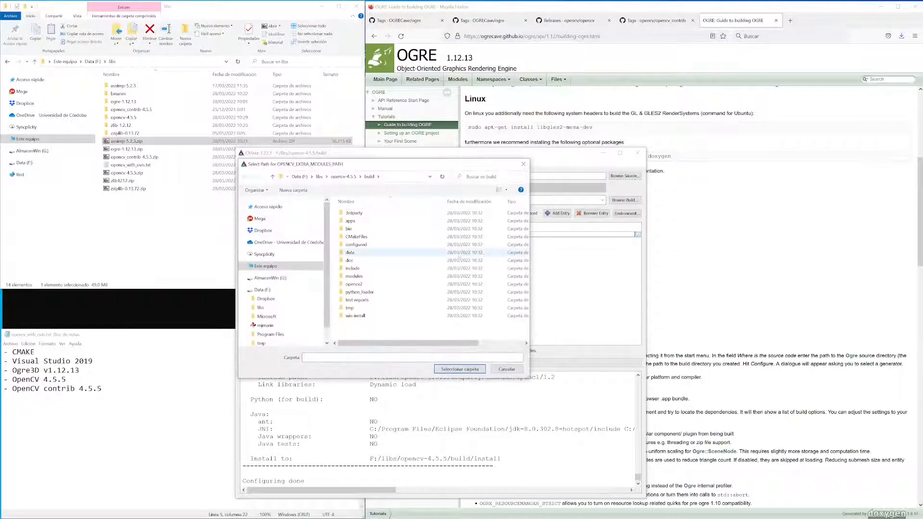
click(349, 177)
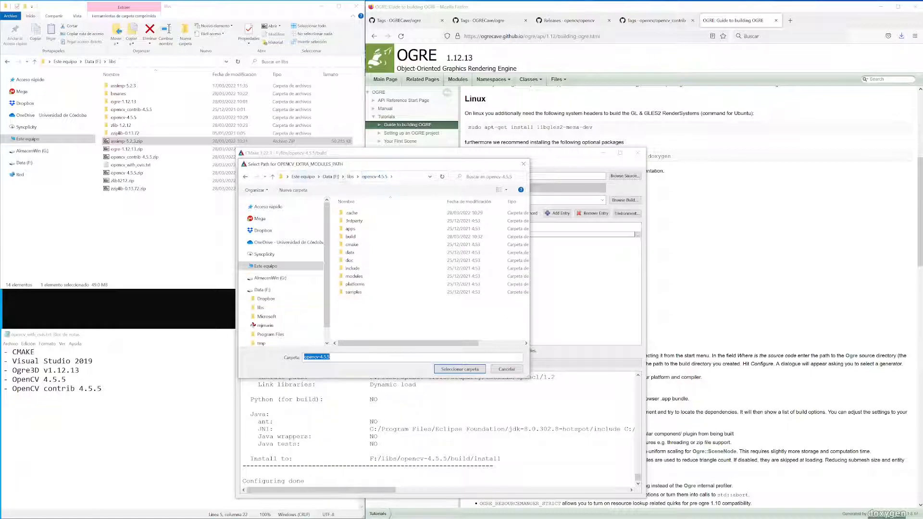
click(350, 177)
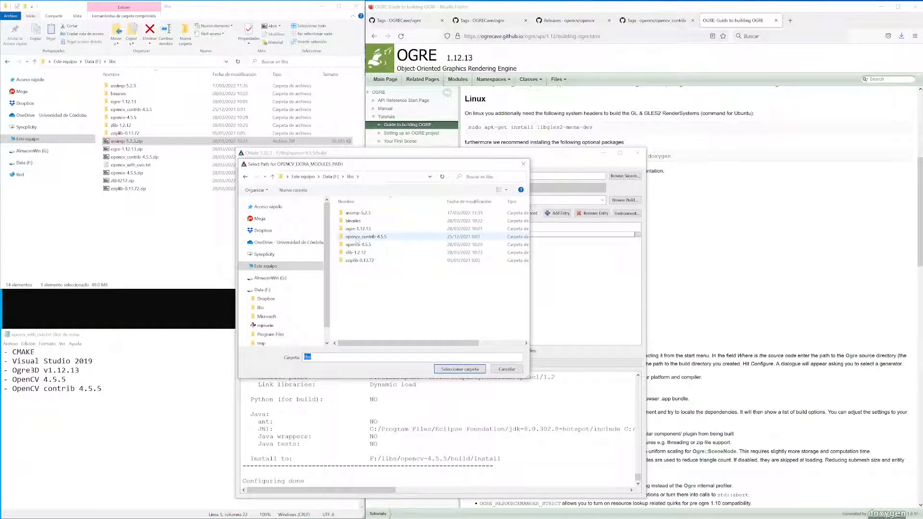
double_click(358, 236)
double_click(355, 228)
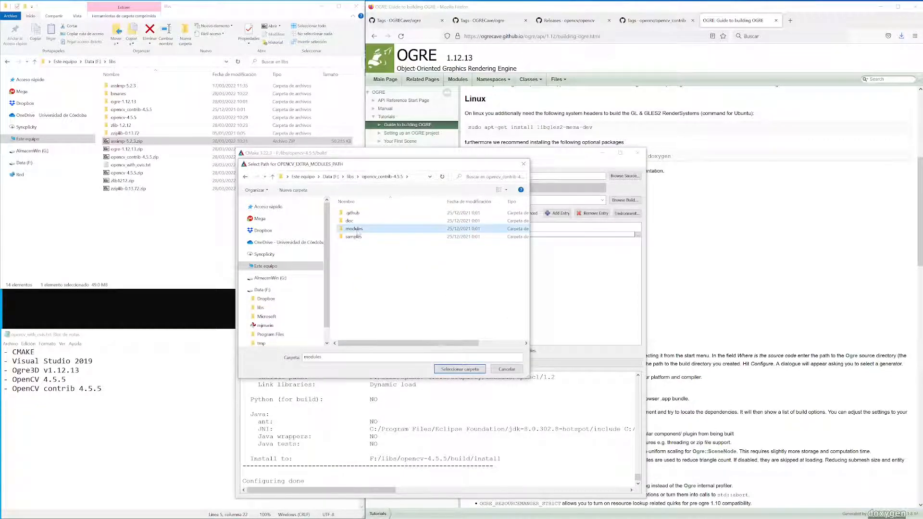
click(464, 369)
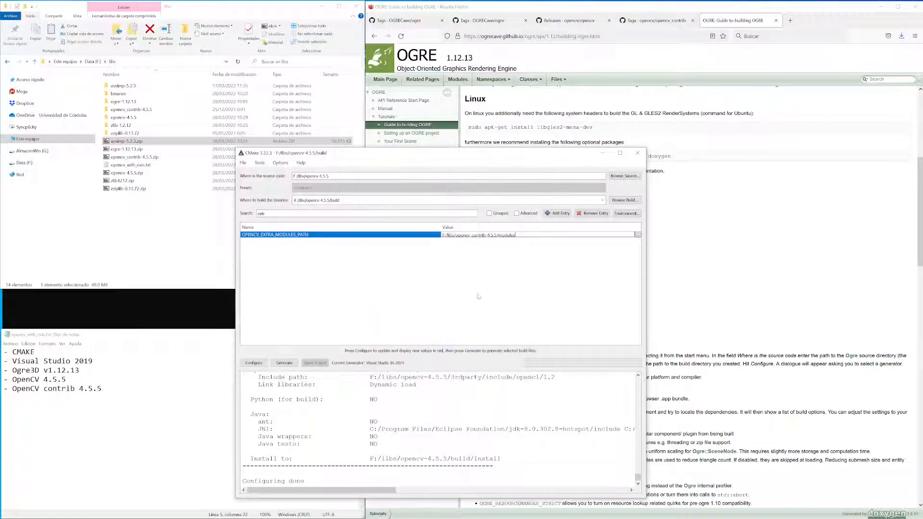
key(Return)
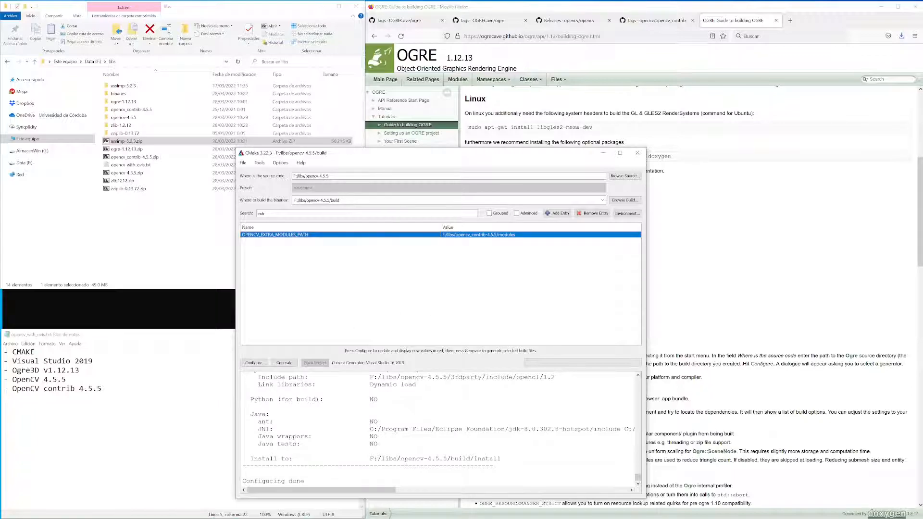
click(254, 363)
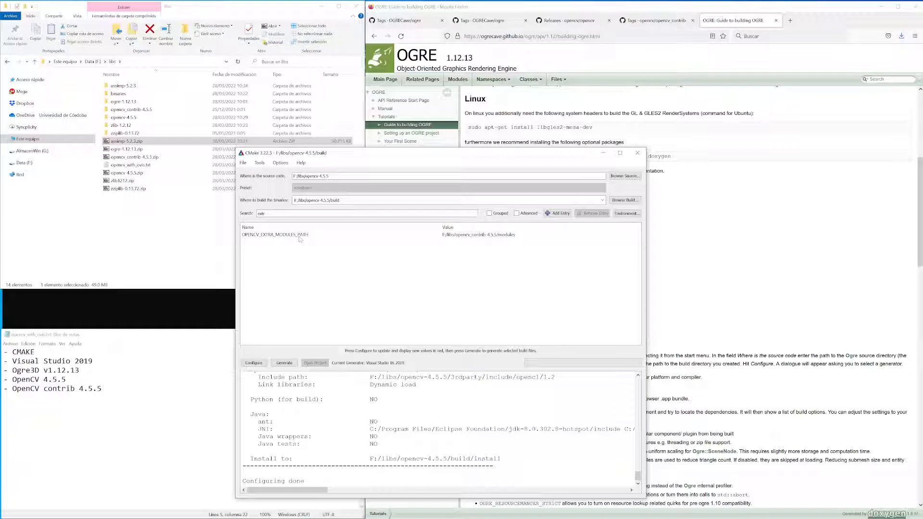
Set OGRE_DIR to F:/libs/binaries/ogre1213 and reconfigure the OpenCV project.
double_click(261, 213)
text(ogre)
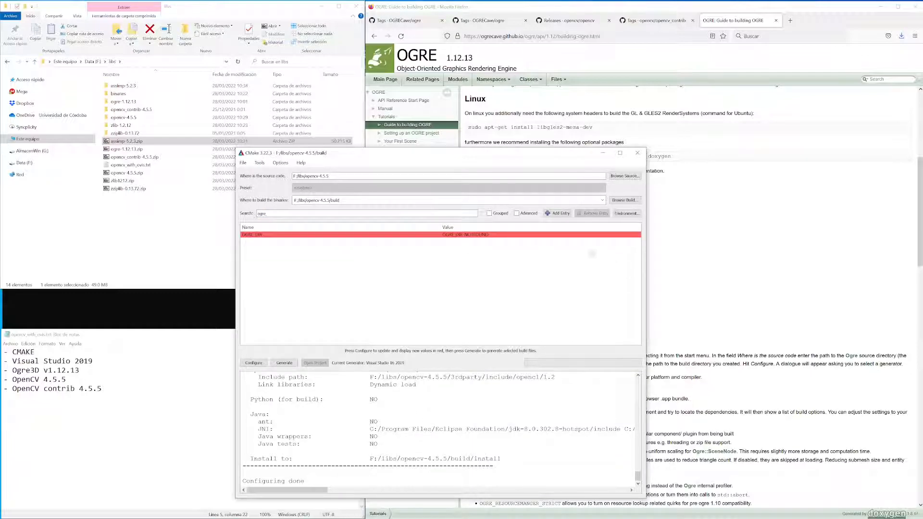
click(574, 235)
click(637, 236)
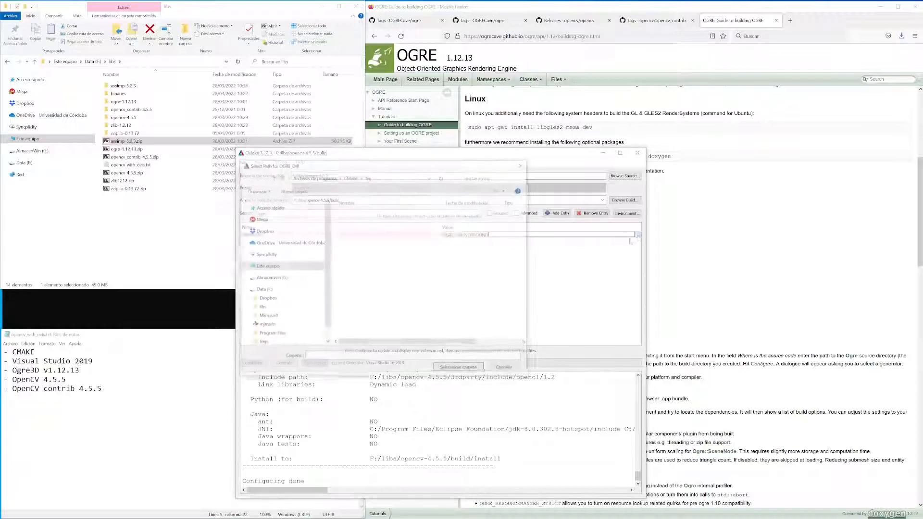
click(258, 307)
double_click(352, 222)
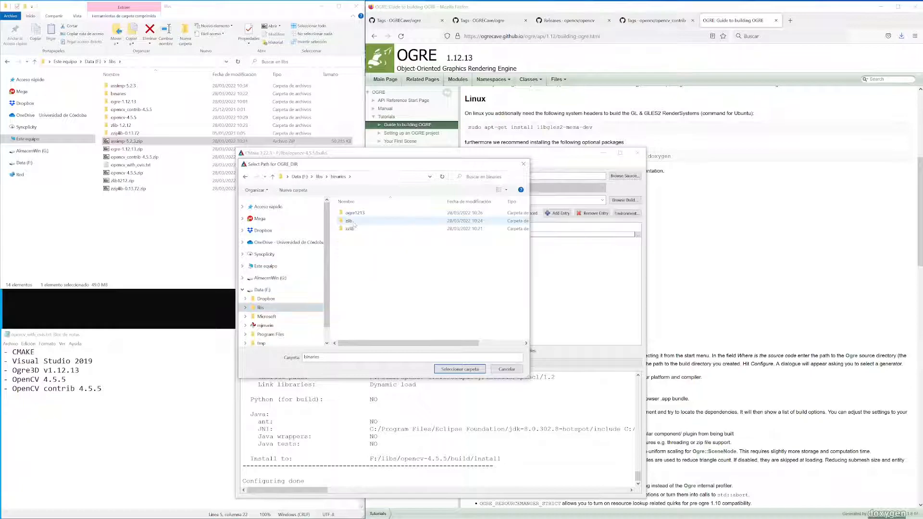
double_click(353, 212)
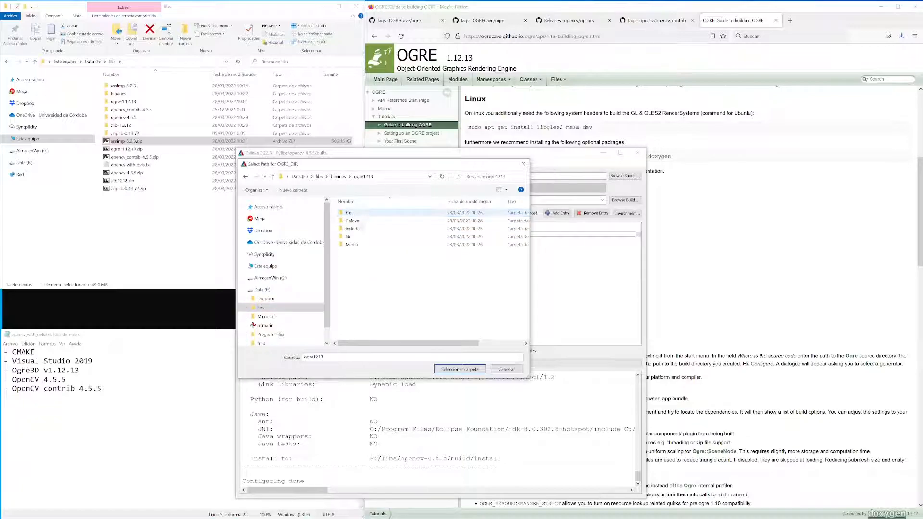
click(459, 369)
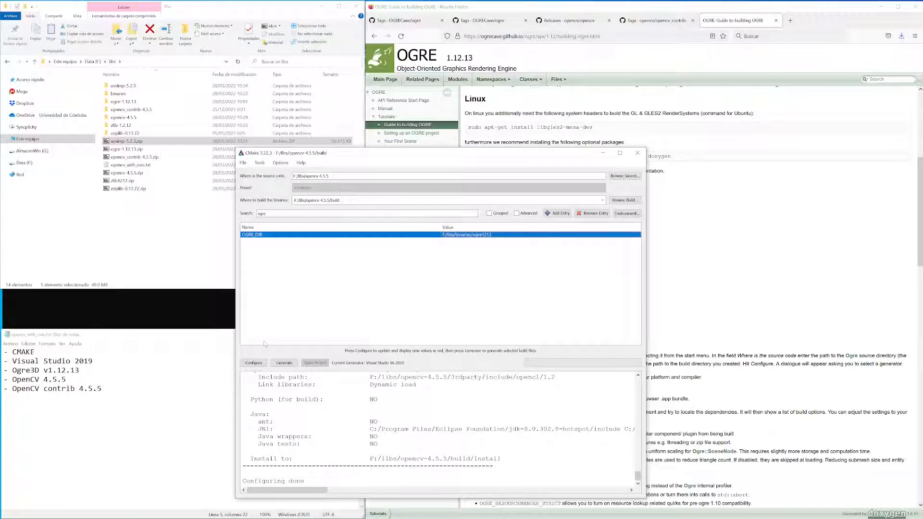
click(262, 363)
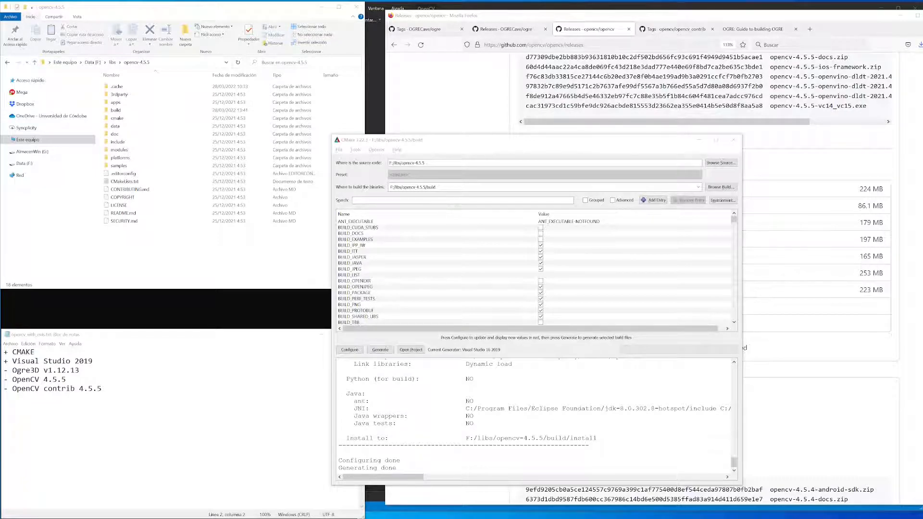
Filter the options by "ovis" to check whether BUILD_opencv_ovis is enabled, and clear the filter.
click(356, 200)
text(ovis)
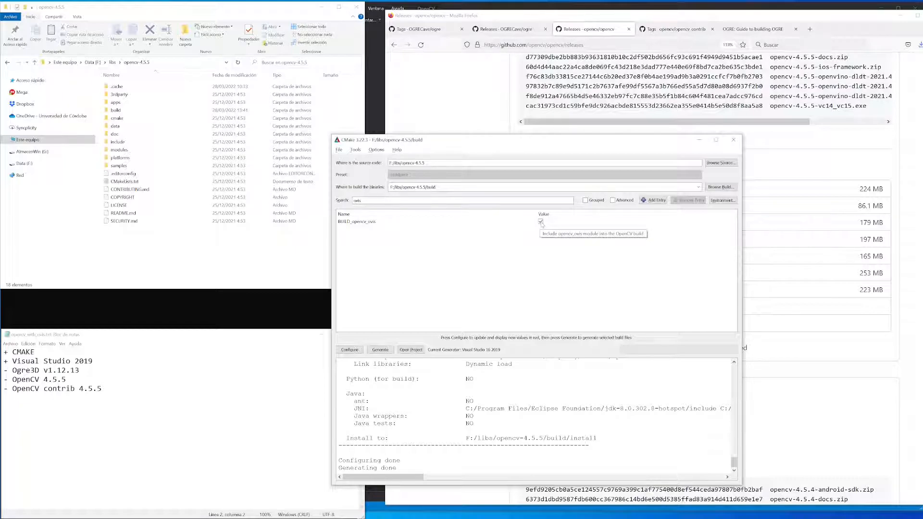
key(ctrl+a)
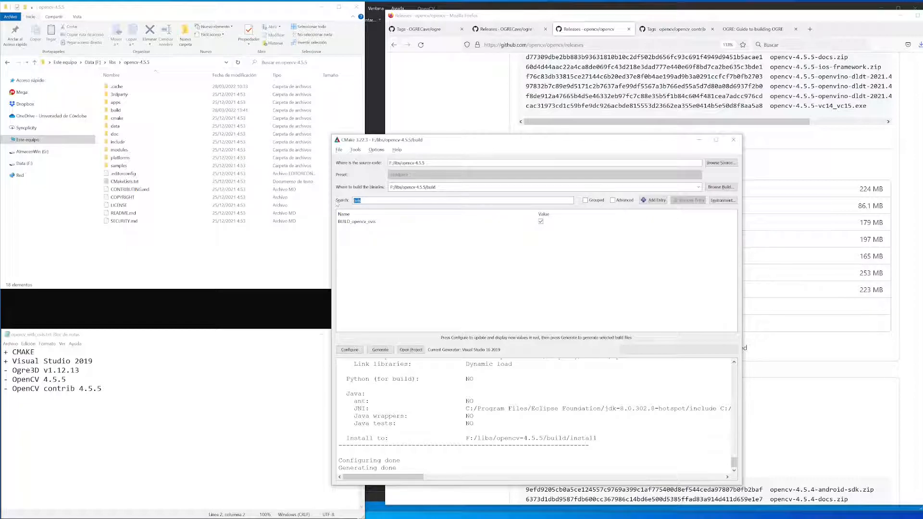
key(BackSpace)
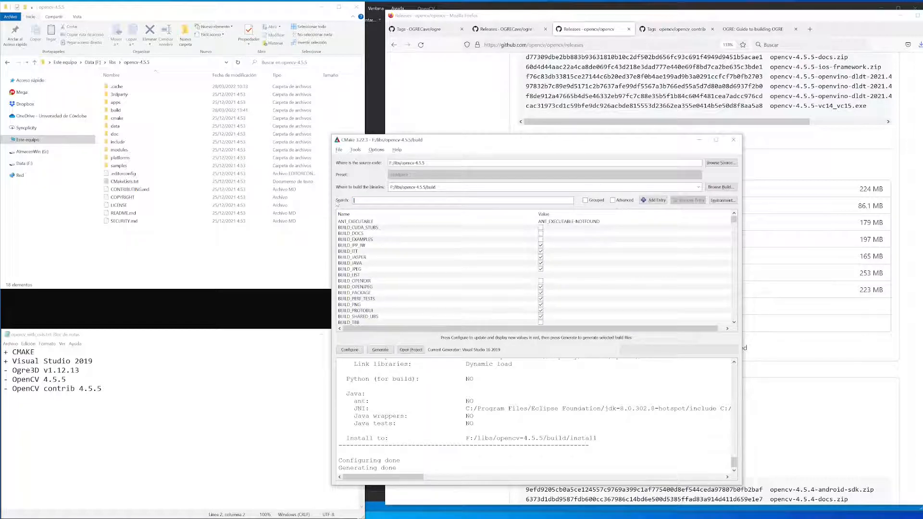
Set CMAKE_INSTALL_PREFIX to a new folder F:/libs/binaries/opencv455 and generate the OpenCV project files.
text(prefix)
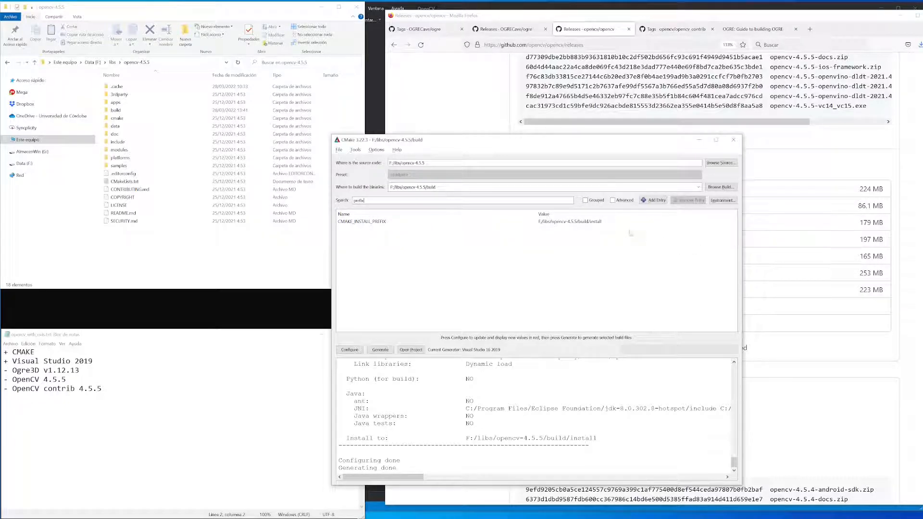
double_click(612, 223)
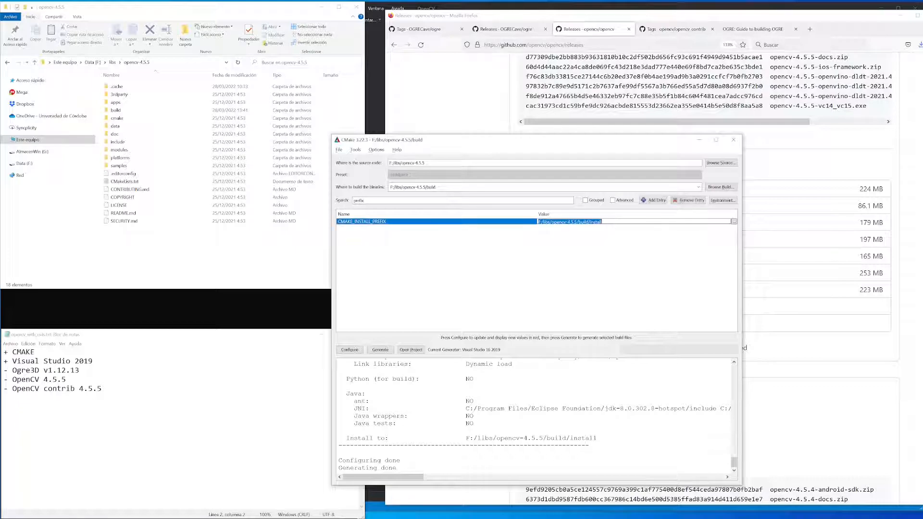
click(733, 222)
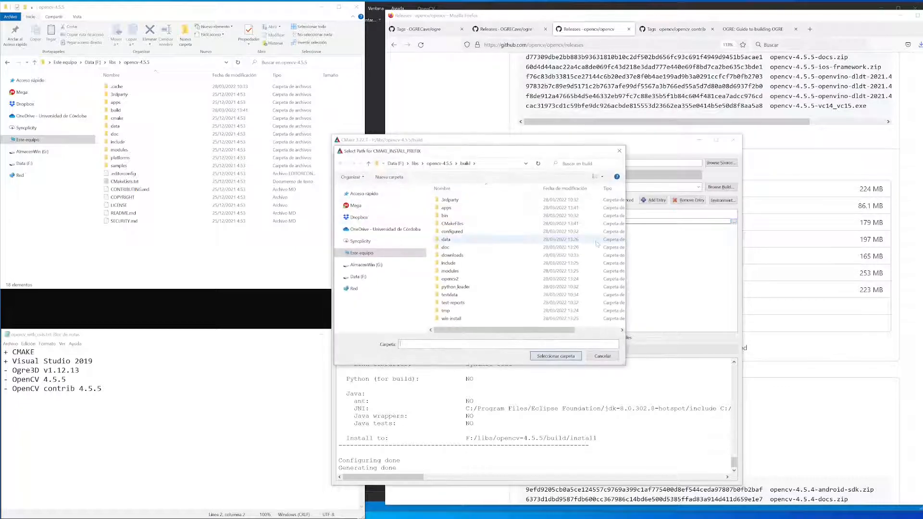
click(415, 164)
double_click(450, 207)
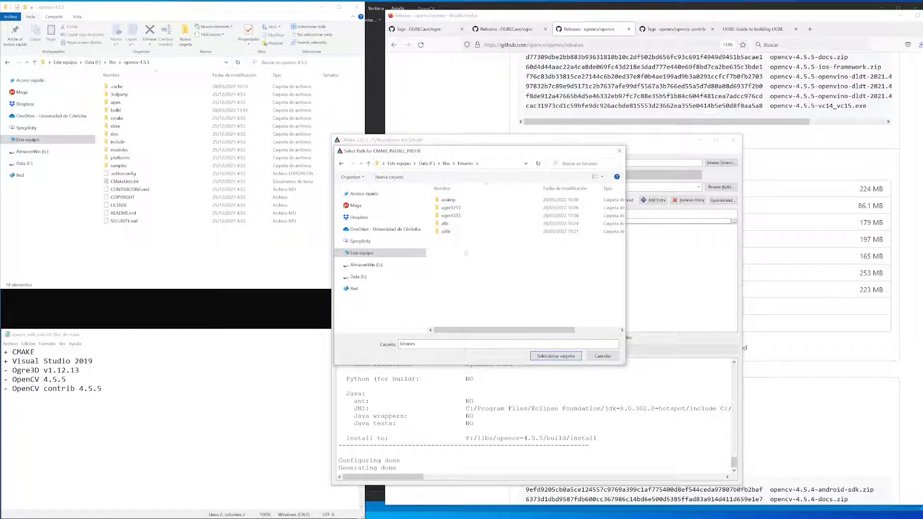
key(ctrl+shift+n)
text(opencv455)
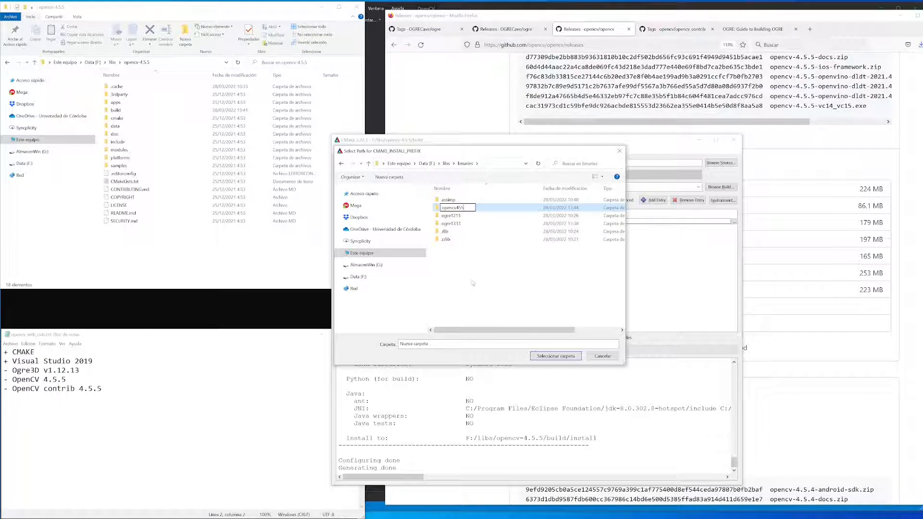
key(Return)
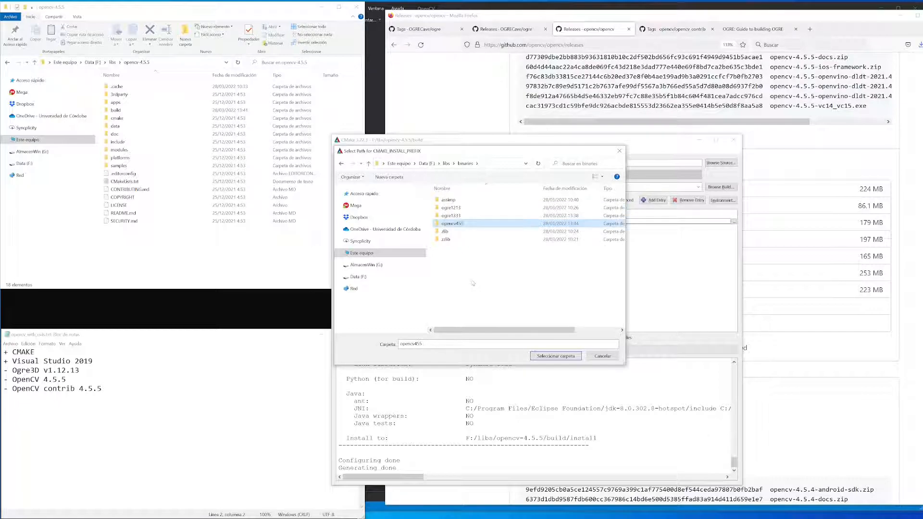
click(568, 355)
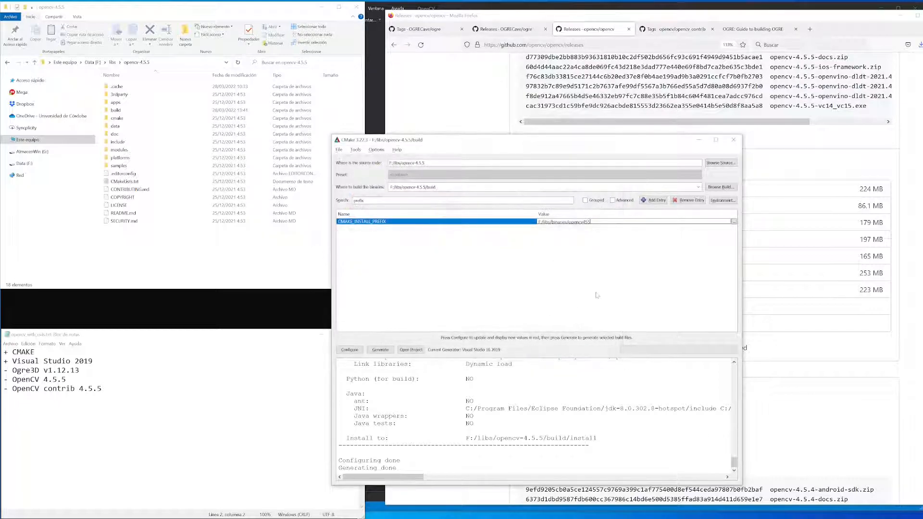
key(Return)
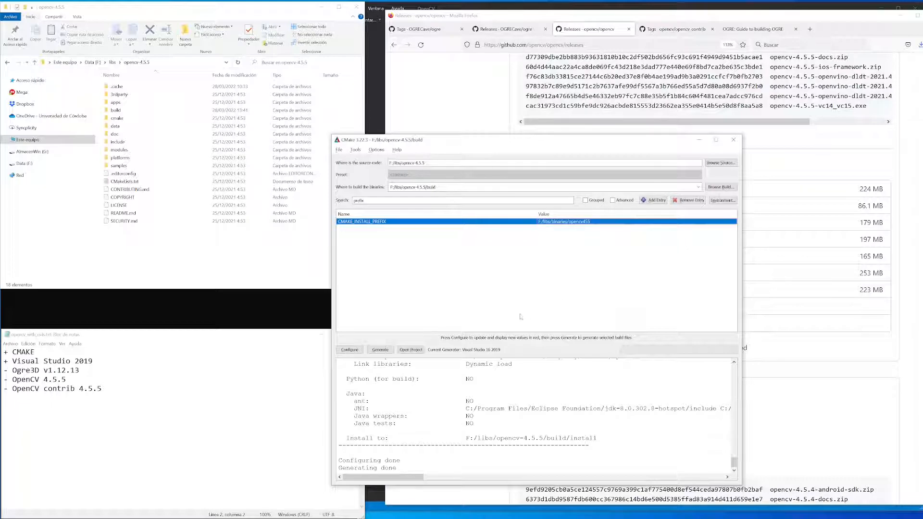
click(381, 349)
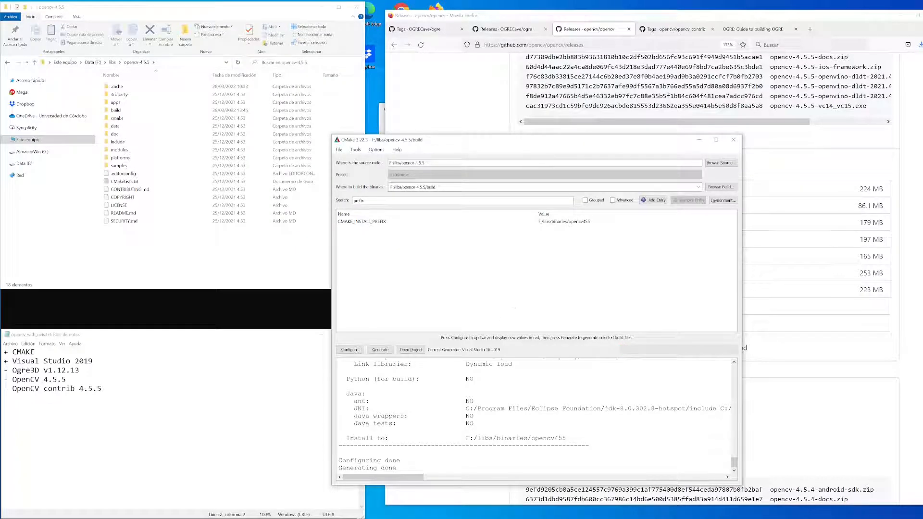
Open the generated OpenCV project in Visual Studio and choose the Release configuration.
click(410, 349)
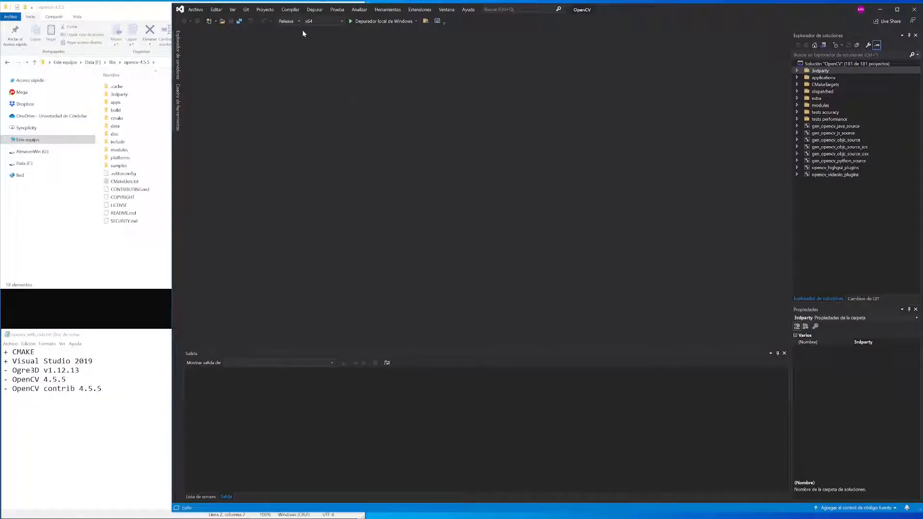
click(299, 22)
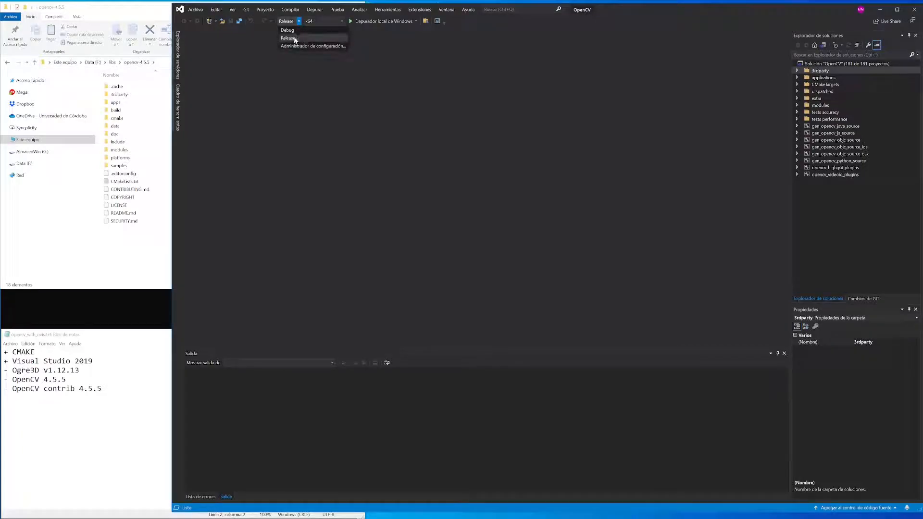
click(295, 39)
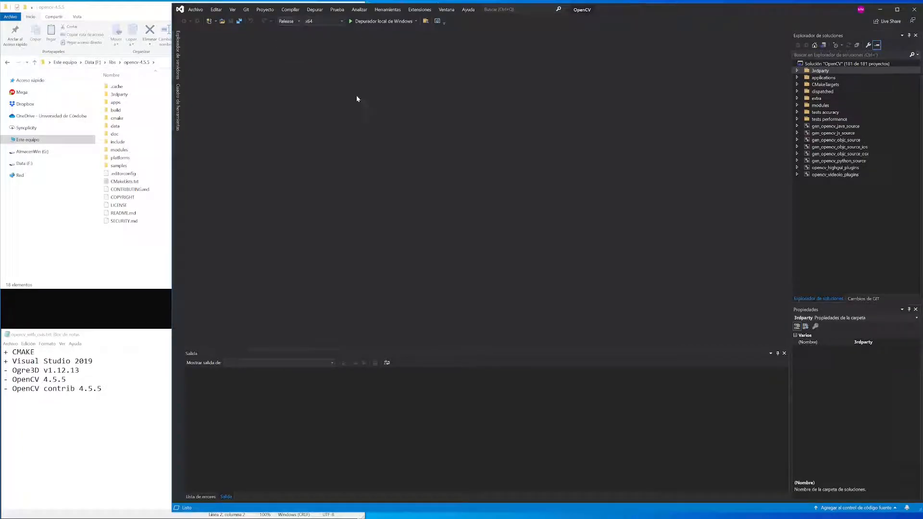
Build the ALL_BUILD project from the CMakeTargets folder of the solution.
click(797, 85)
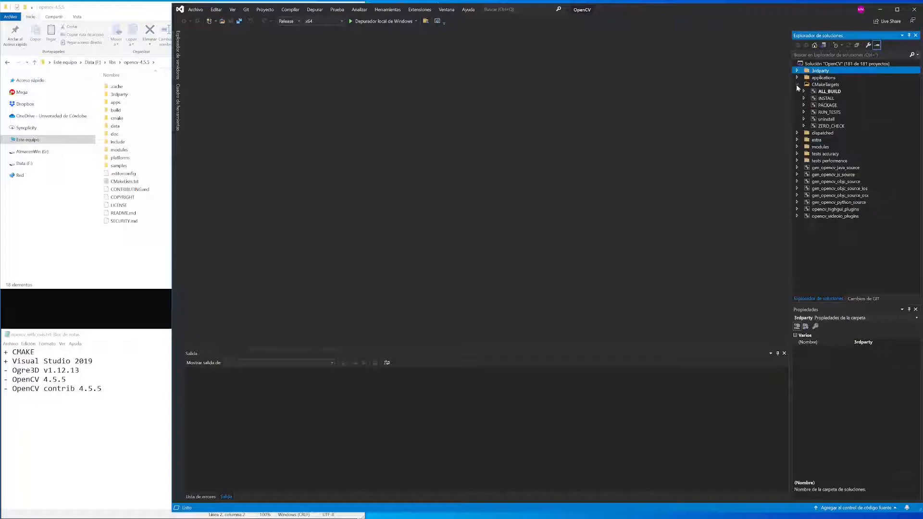
click(830, 91)
right_click(830, 90)
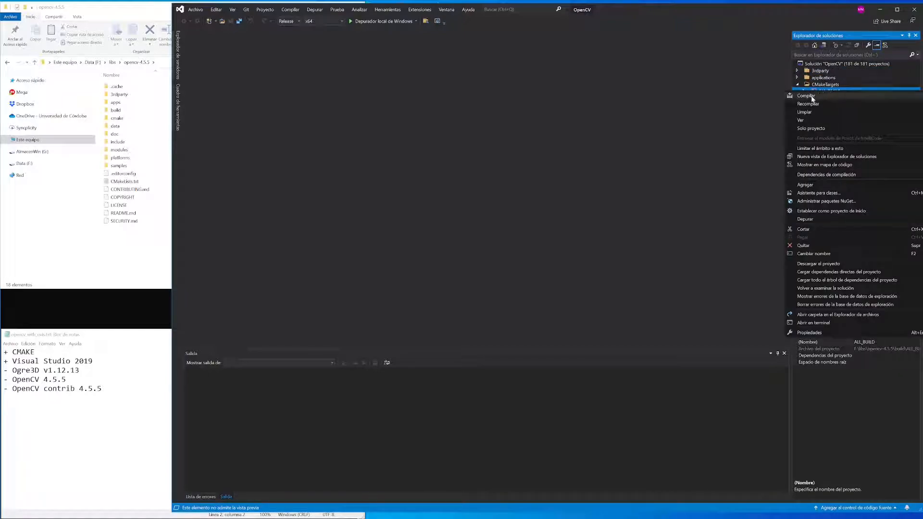
click(809, 96)
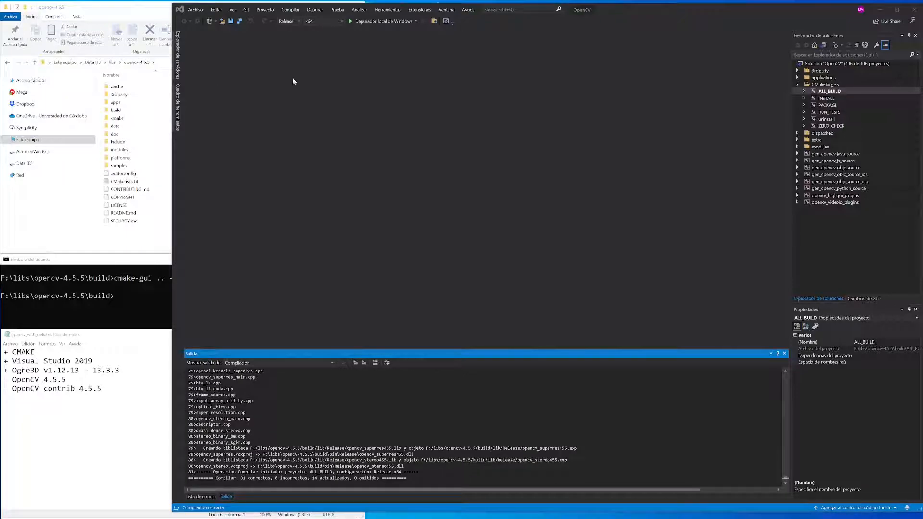
Build the INSTALL project in CMakeTargets to install OpenCV into the prefix folder.
click(824, 99)
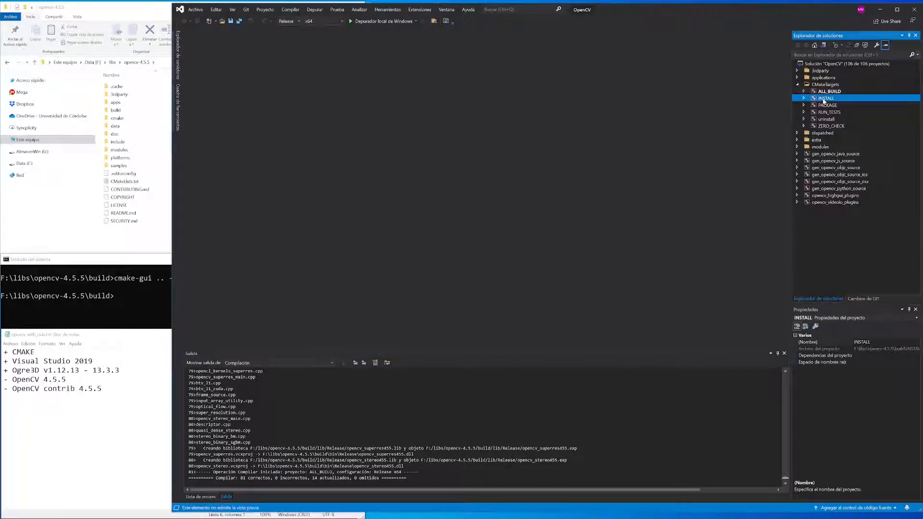
right_click(824, 99)
click(817, 105)
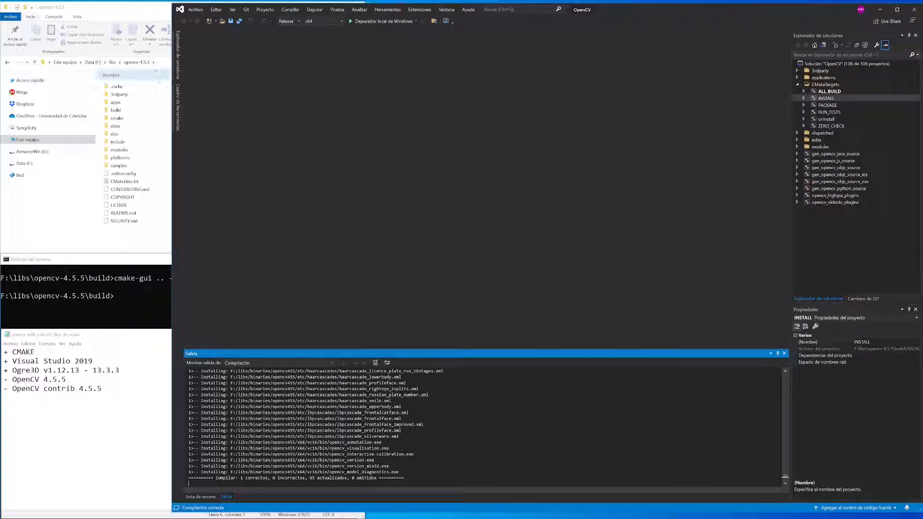
Switch to File Explorer and open libs\binaries\opencv455 to check the installed files.
click(113, 63)
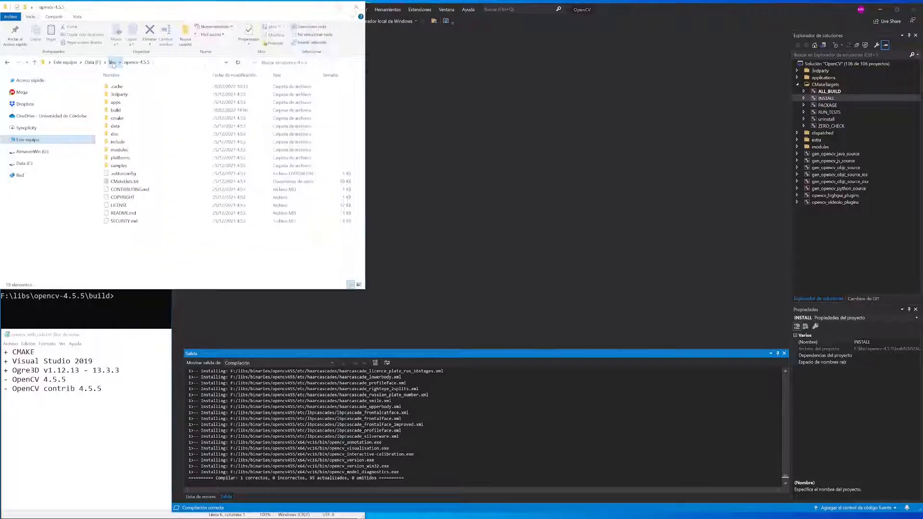
double_click(118, 95)
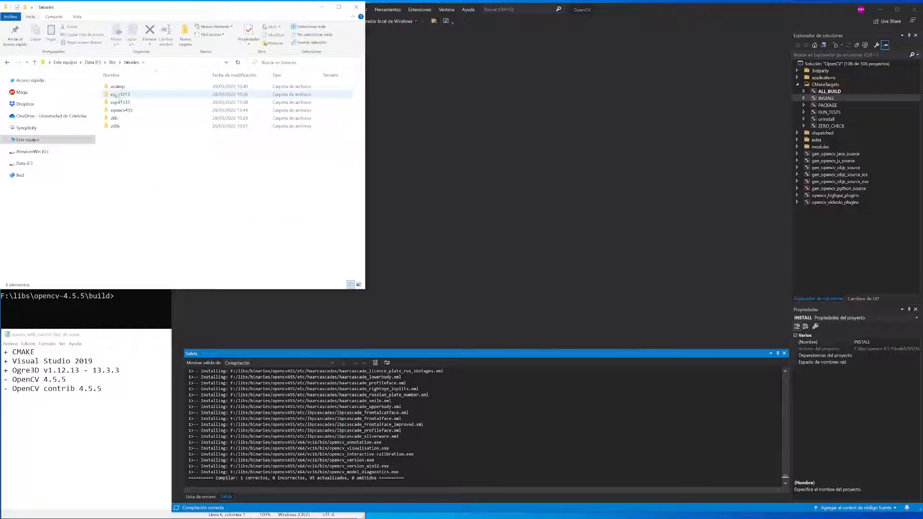
double_click(118, 110)
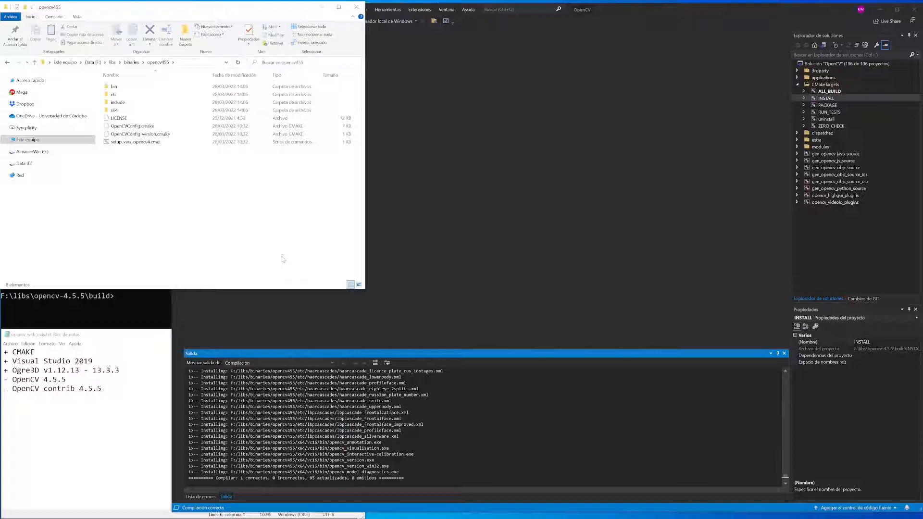
In the Notepad checklist, change the "-" before OpenCV 4.5.5 and OpenCV contrib 4.5.5 to "+".
click(153, 351)
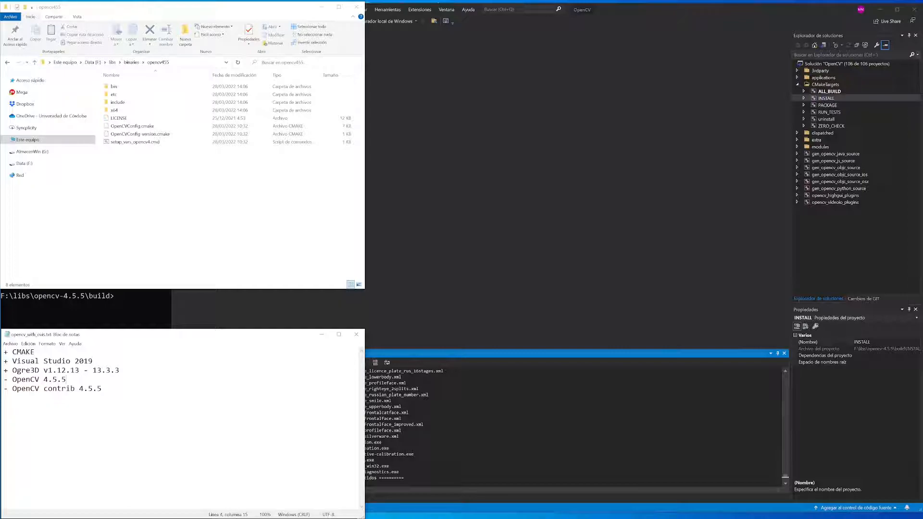
key(Home)
key(Delete)
text(+)
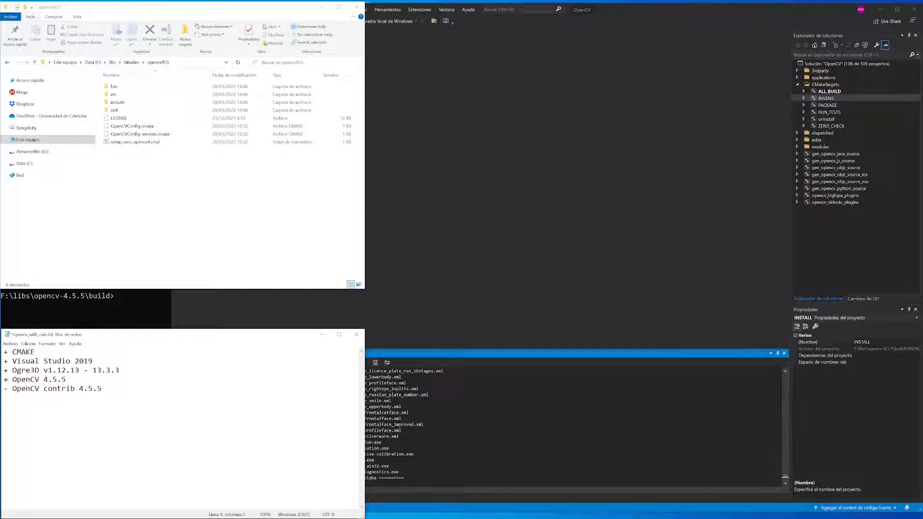
key(BackSpace)
text(+)
Switch to CMake and filter the options by "ogre", "ovis" and "non" to review OGRE_DIR, BUILD_opencv_ovis and OPENCV_ENABLE_NONFREE.
key(alt+Tab)
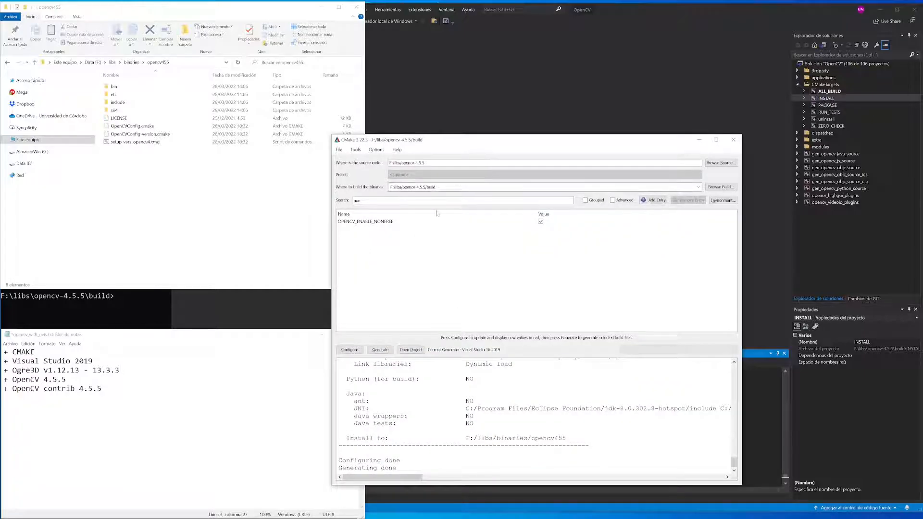
double_click(357, 200)
text(ogre)
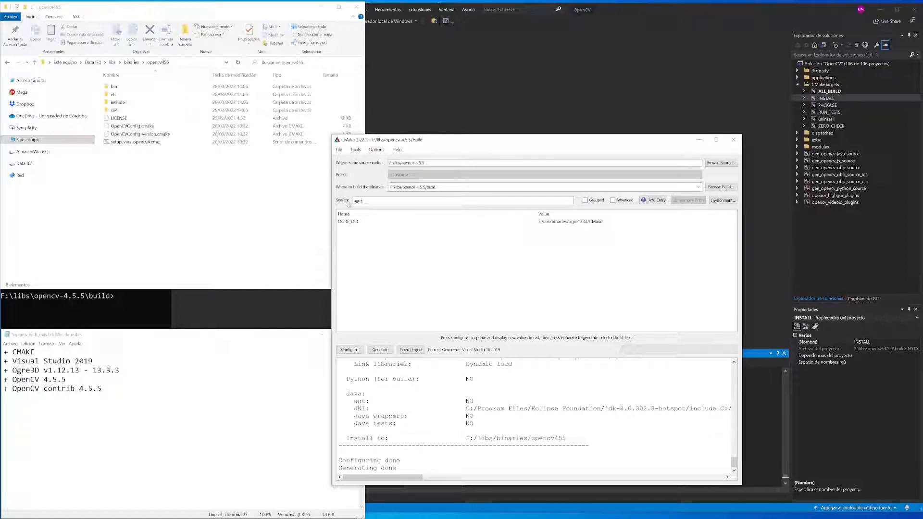
drag(364, 200, 349, 204)
text(ovis)
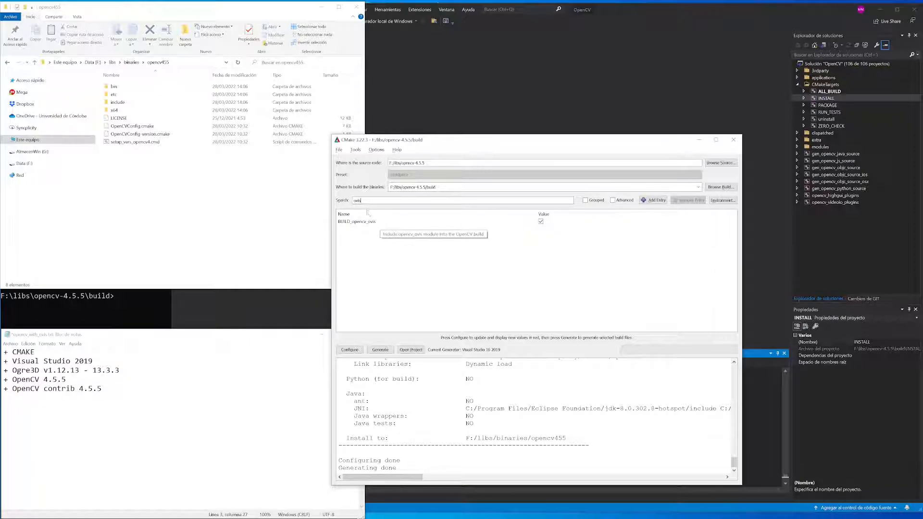
drag(362, 201, 351, 202)
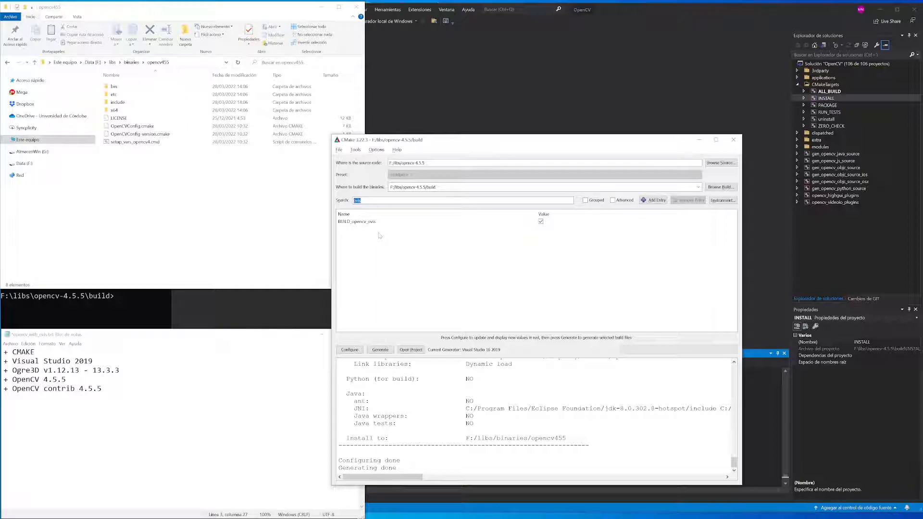
text(non)
mouse_move(374, 225)
click(217, 202)
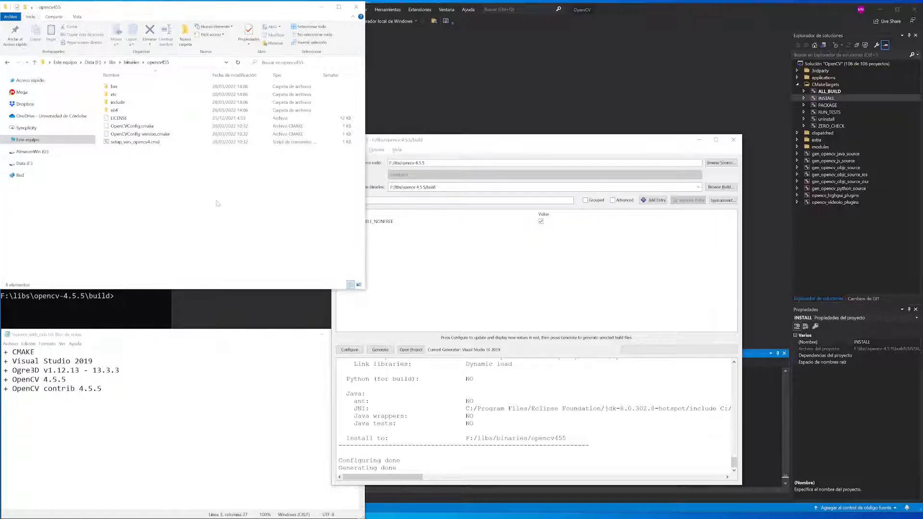